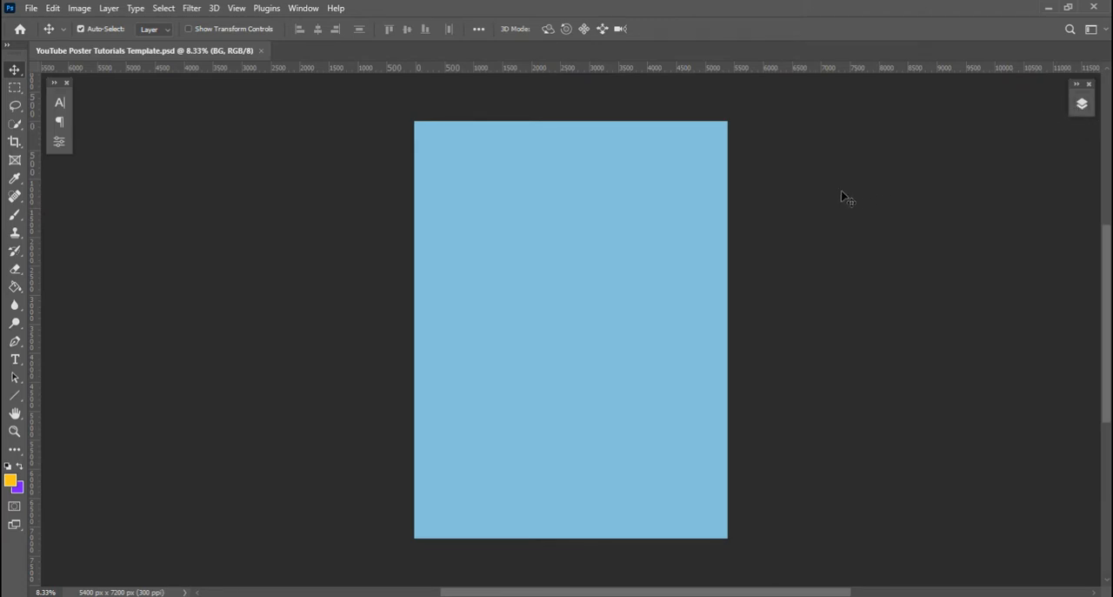
Open the layer list and toggle the visibility of the Poster Texts group
scroll(826, 203, up, 1)
key(space)
drag(818, 206, 751, 217)
click(1082, 106)
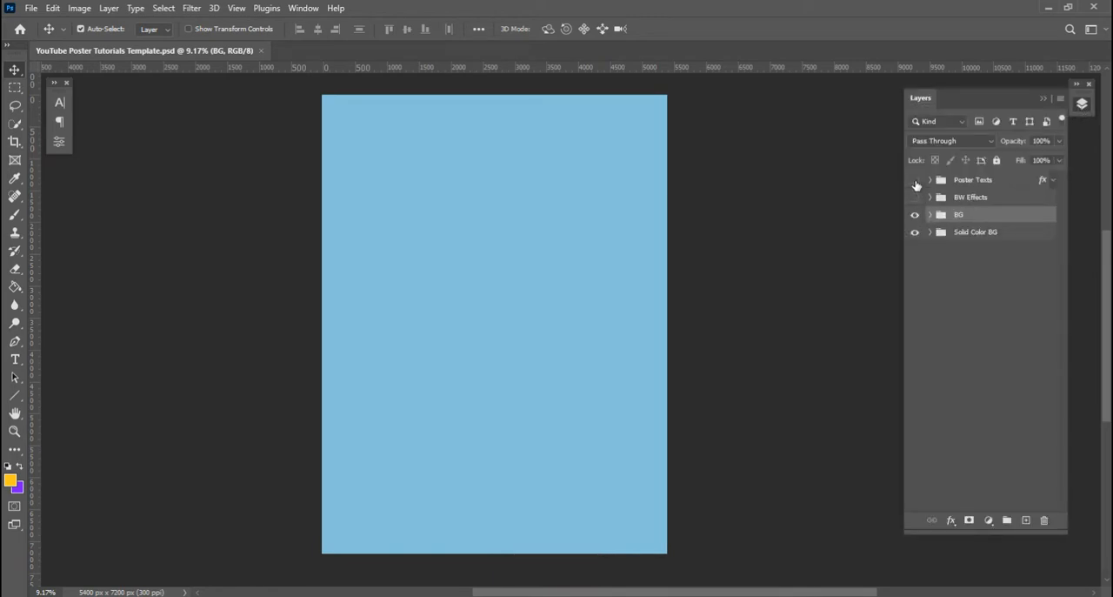
click(916, 185)
key(space)
drag(771, 179, 786, 181)
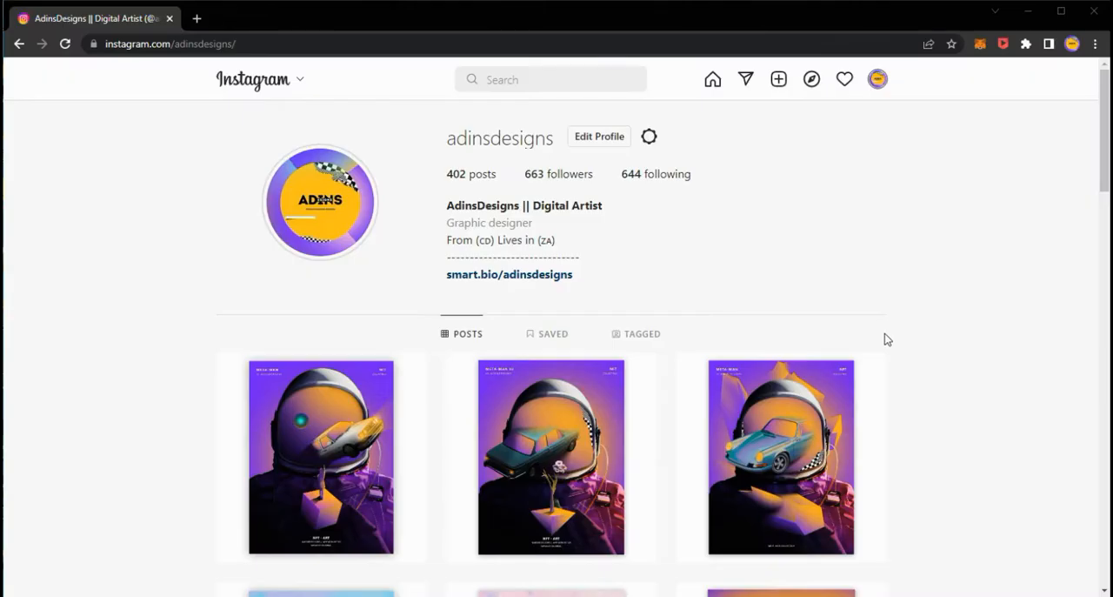
Switch to the designer's Instagram profile in the browser and view the Meta-Man poster post
mouse_move(880, 363)
scroll(882, 362, down, 1)
scroll(882, 362, down, 3)
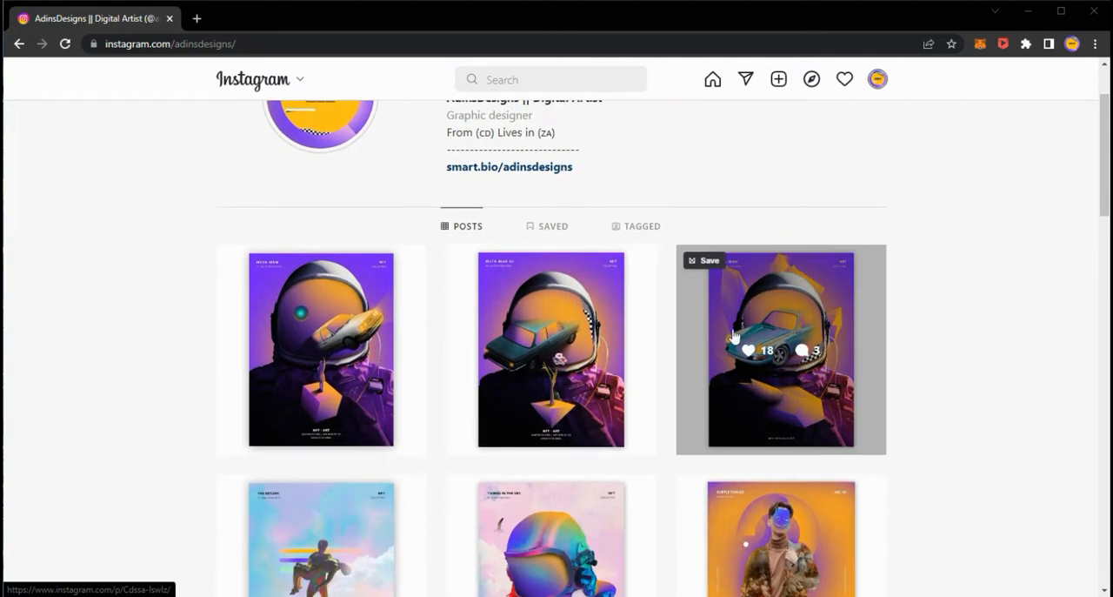
scroll(517, 292, up, 3)
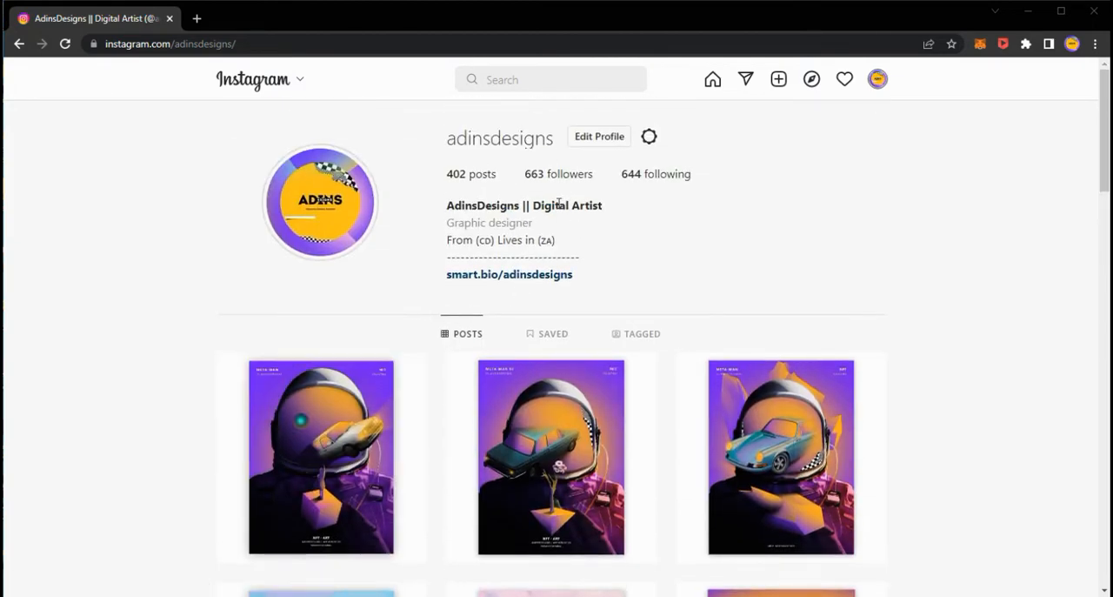
scroll(676, 256, down, 4)
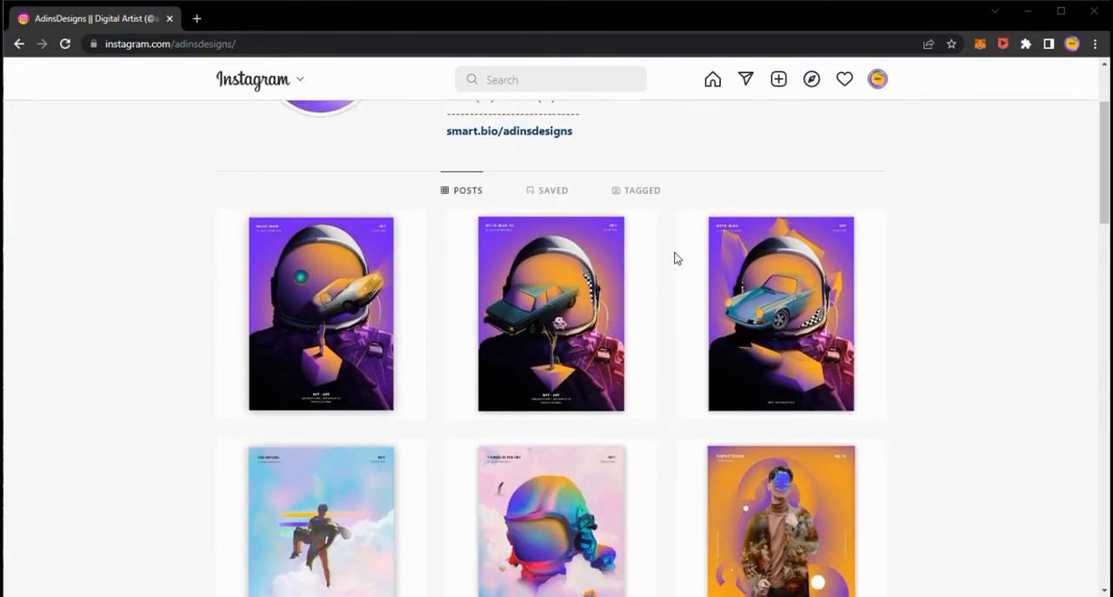
scroll(676, 256, up, 3)
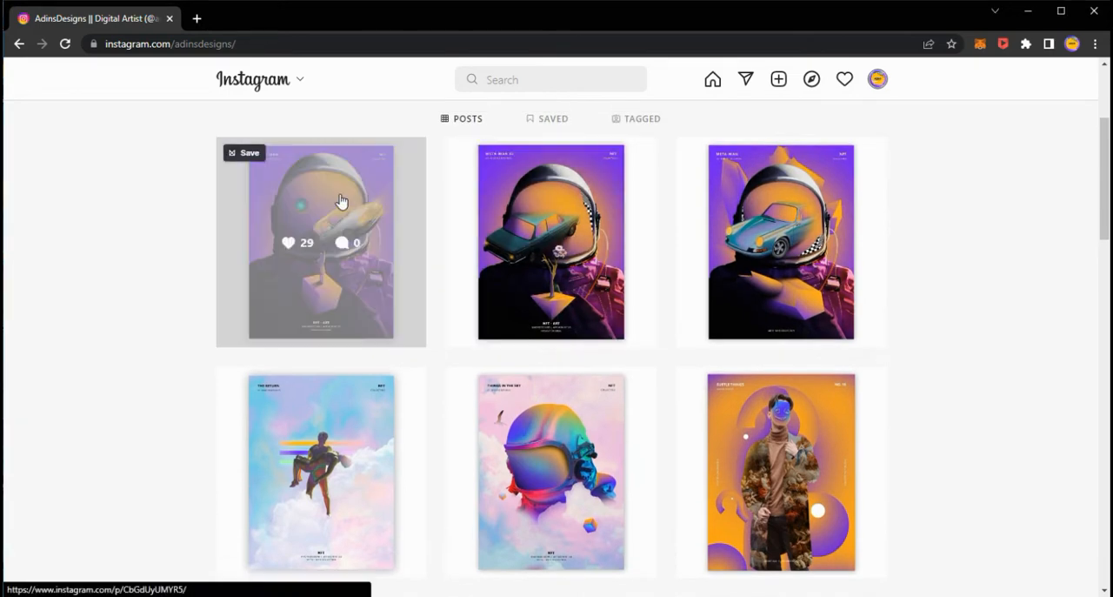
click(337, 244)
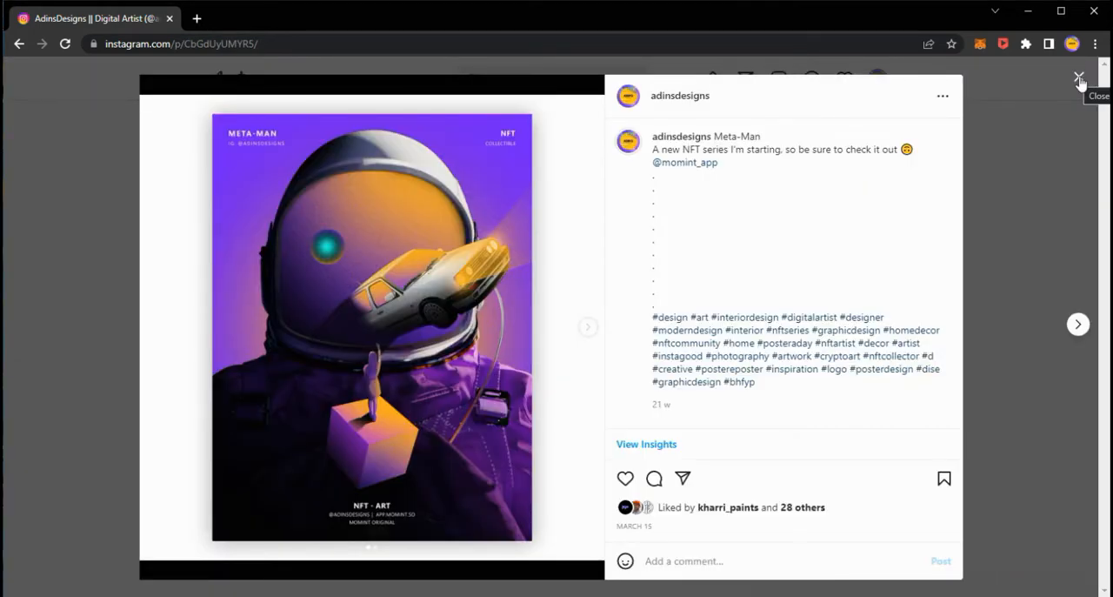
click(1079, 80)
View the posts for The Return, Things In The Sky and the poster with the floating cubes
scroll(461, 267, down, 1)
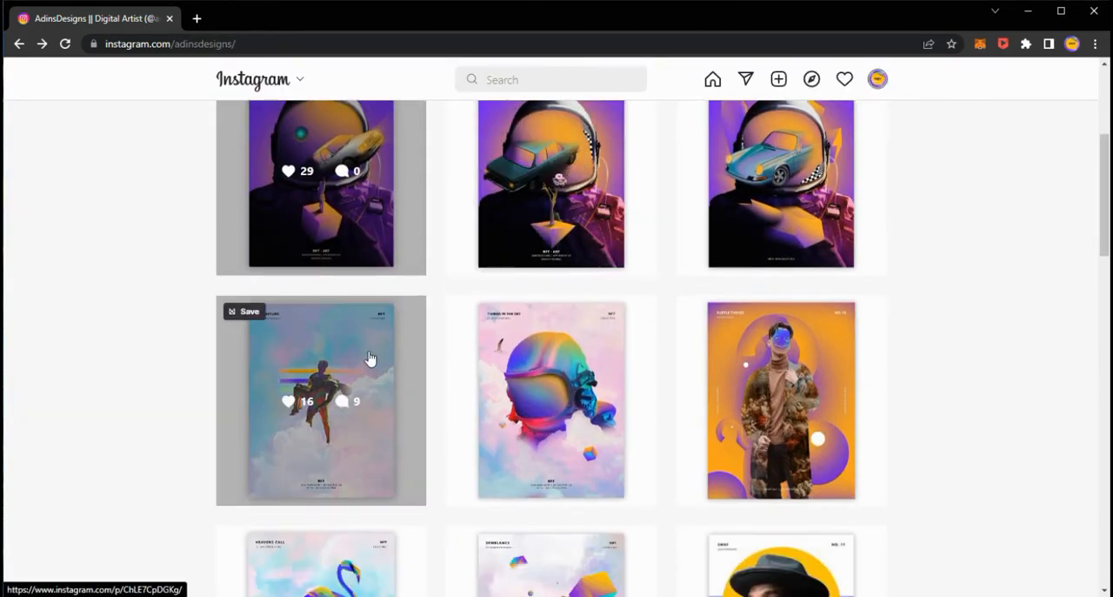
click(336, 358)
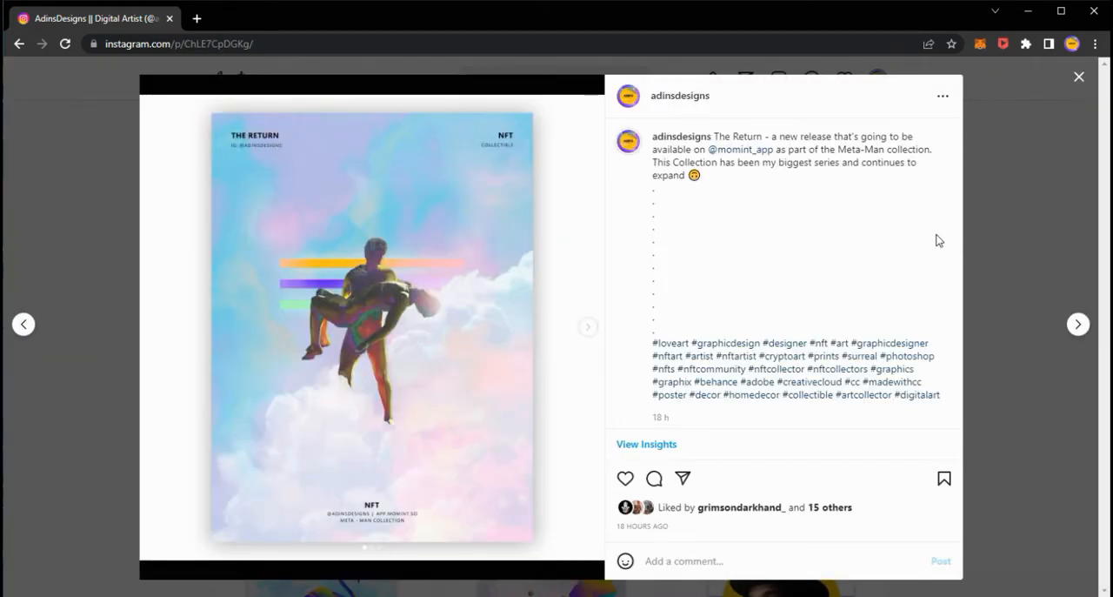
click(1078, 79)
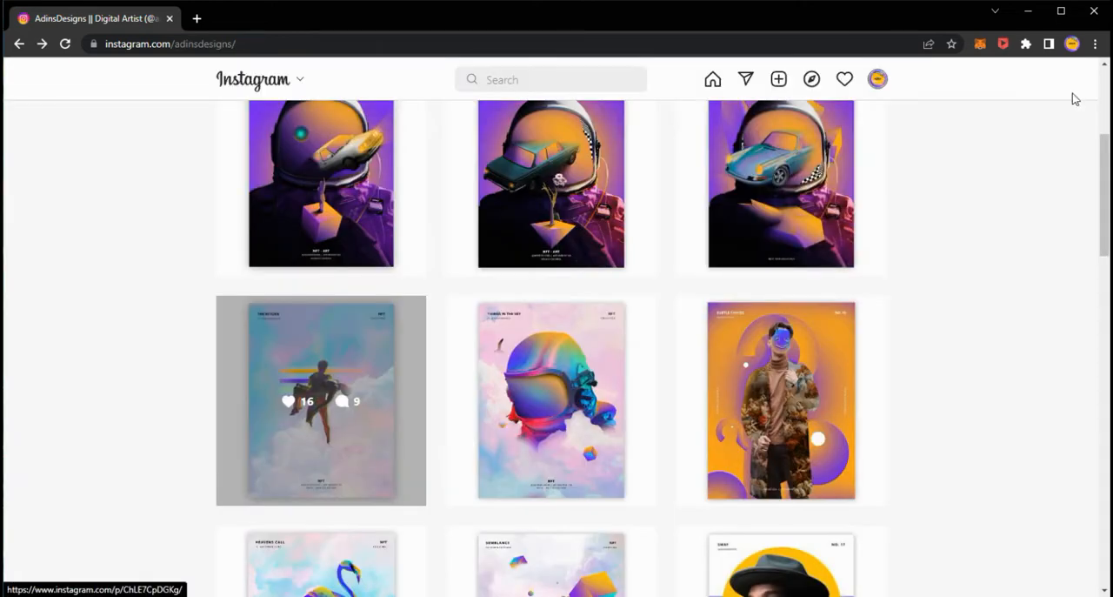
click(587, 353)
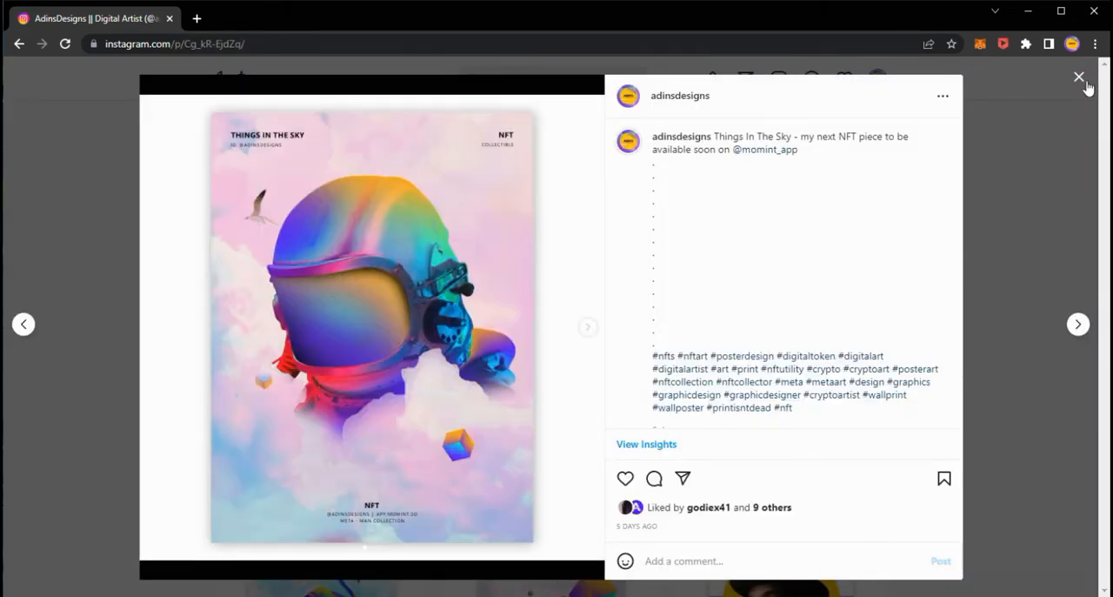
click(1079, 80)
scroll(870, 267, down, 3)
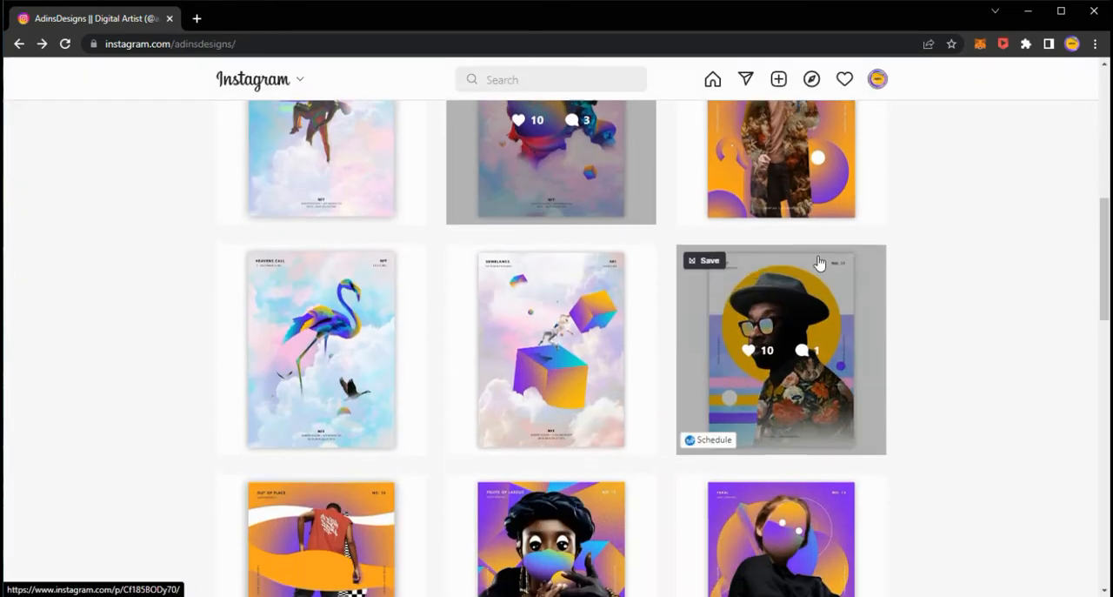
click(561, 308)
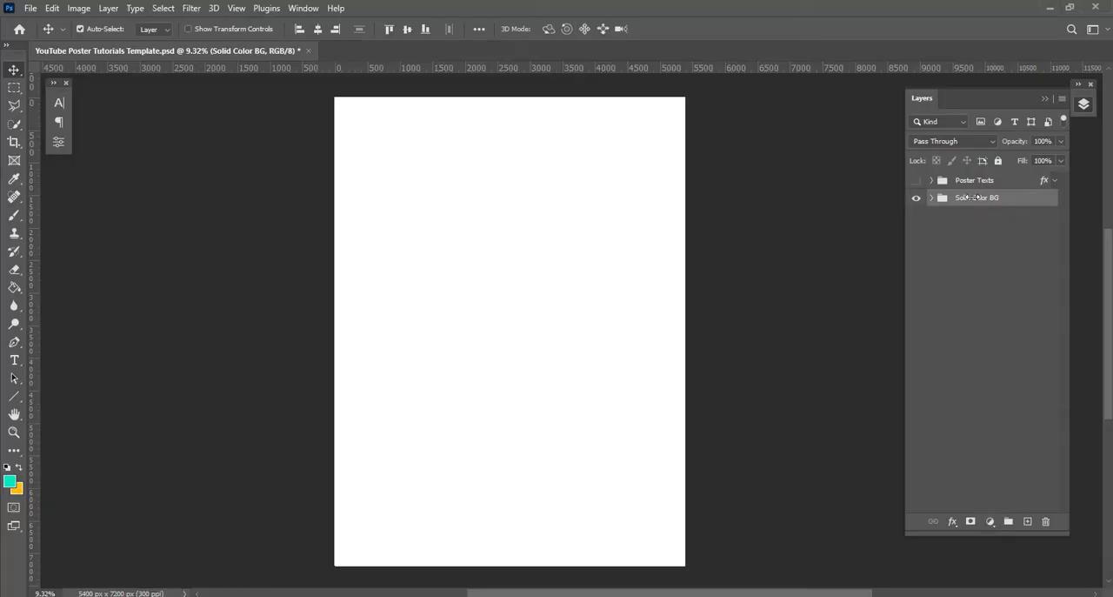
Place the portrait creativefred-aWK-NlyjsTo-unsplash from the No. 1 folder into the poster document at its default size
key(alt+Tab)
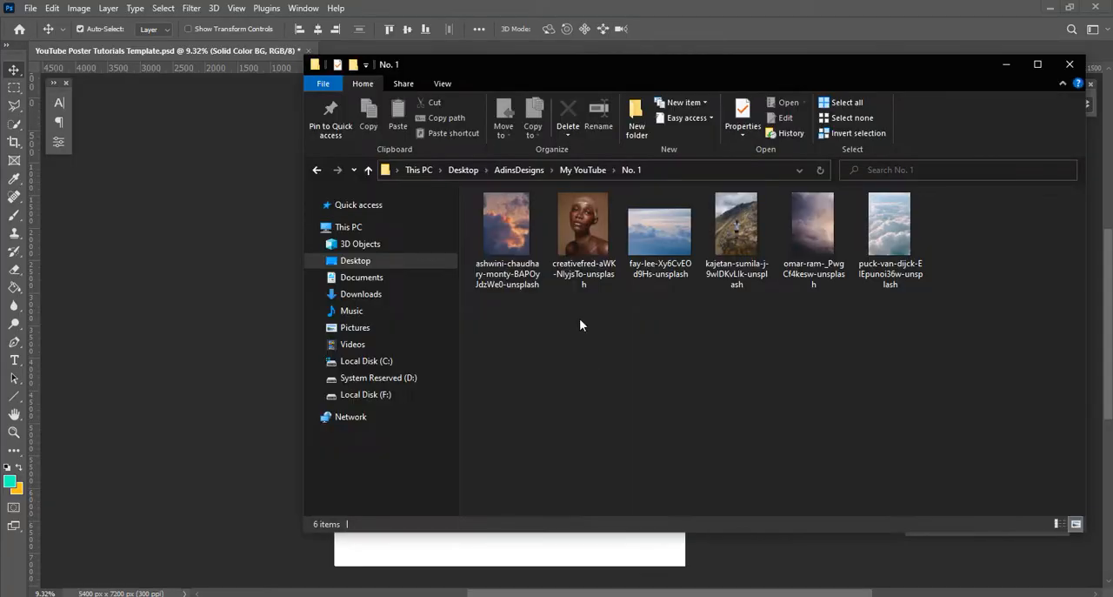
click(581, 224)
drag(457, 248, 249, 336)
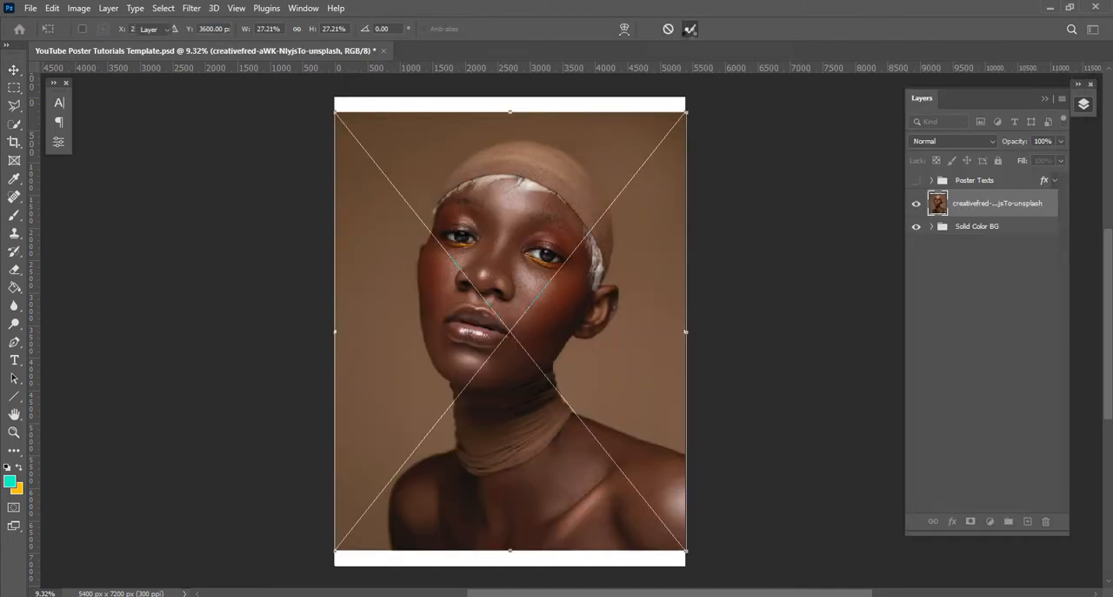
click(690, 29)
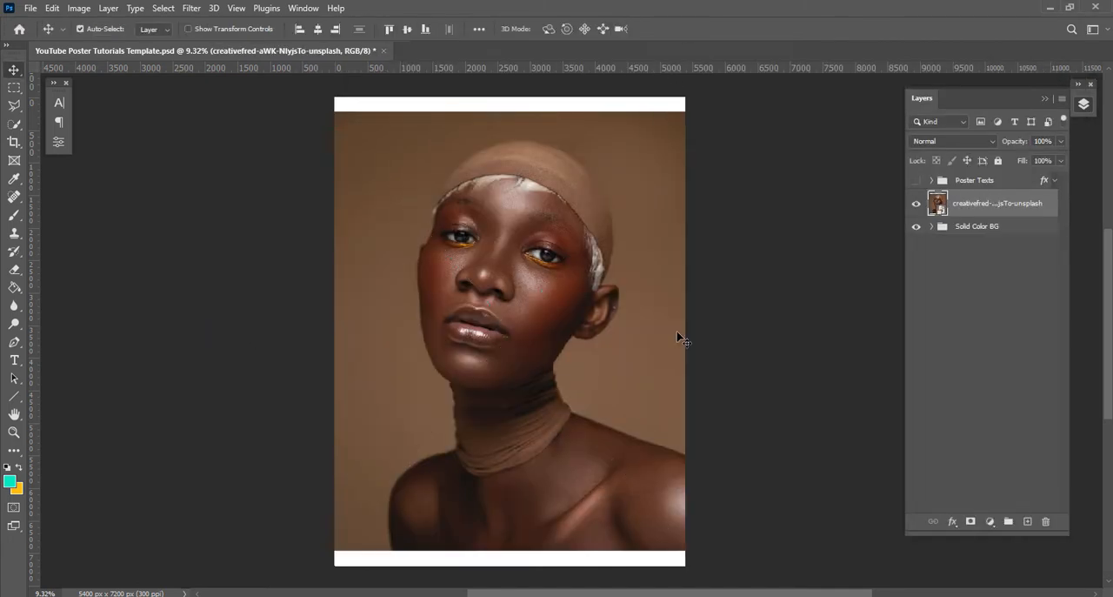
Start a Pen tool path below the photo, tracing the shoulder at the canvas's left side and the neck up to the chin
click(12, 344)
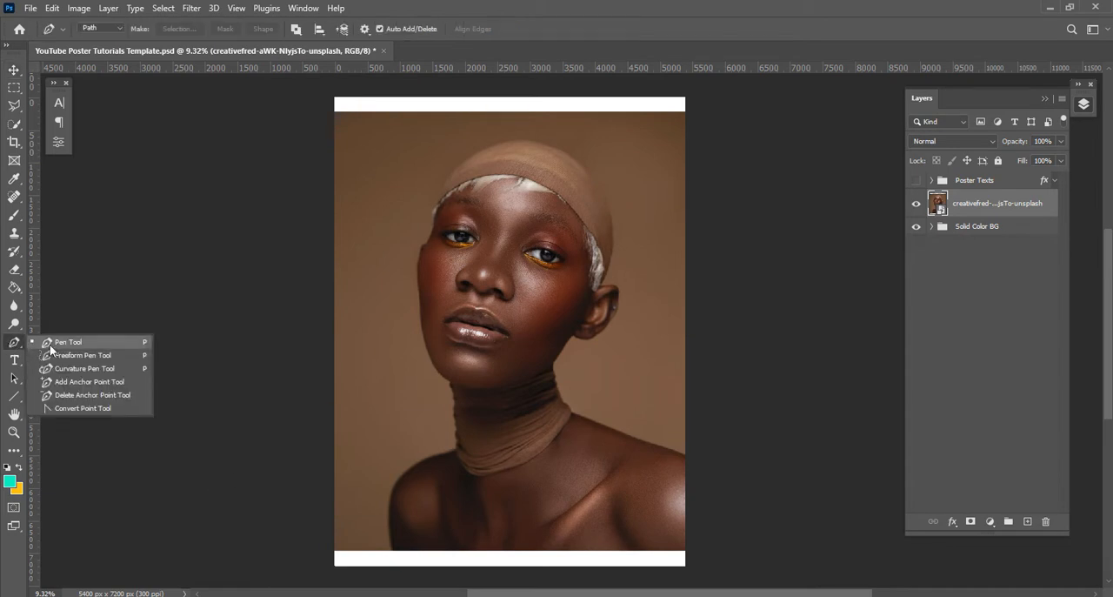
click(51, 345)
scroll(496, 462, up, 3)
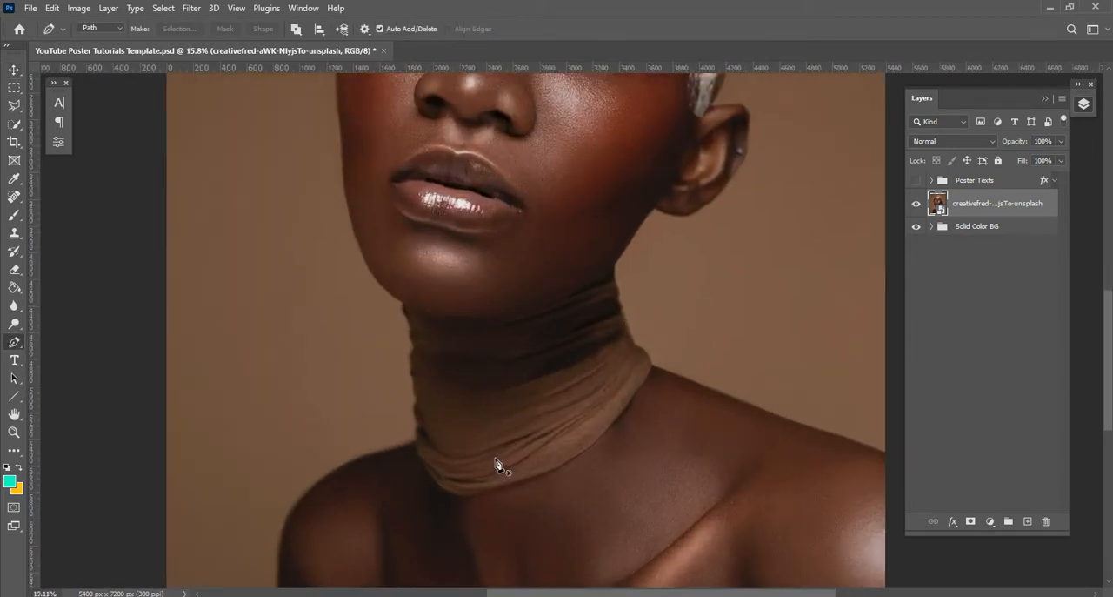
scroll(497, 463, up, 2)
key(space)
drag(584, 475, 557, 345)
click(179, 512)
drag(178, 367, 196, 317)
drag(257, 282, 293, 268)
click(324, 260)
click(337, 255)
click(336, 234)
click(335, 211)
click(334, 188)
drag(450, 340, 454, 366)
click(337, 305)
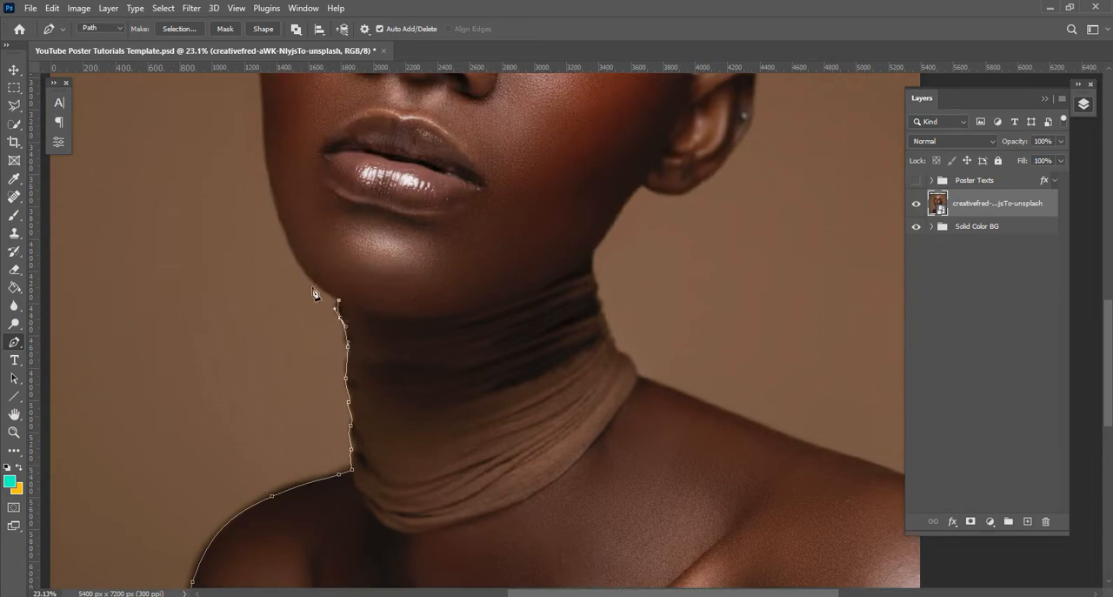
Continue the path from the chin along the jaw and cheek up to the temple
drag(291, 254, 275, 223)
key(space)
drag(340, 221, 348, 489)
drag(271, 411, 270, 378)
drag(265, 285, 268, 258)
click(280, 233)
Continue the path around the head wrap from the temple to the top of the ear
drag(302, 195, 277, 311)
drag(279, 268, 305, 229)
drag(419, 139, 507, 114)
drag(626, 182, 672, 223)
drag(706, 327, 604, 223)
drag(613, 249, 613, 322)
drag(590, 368, 586, 377)
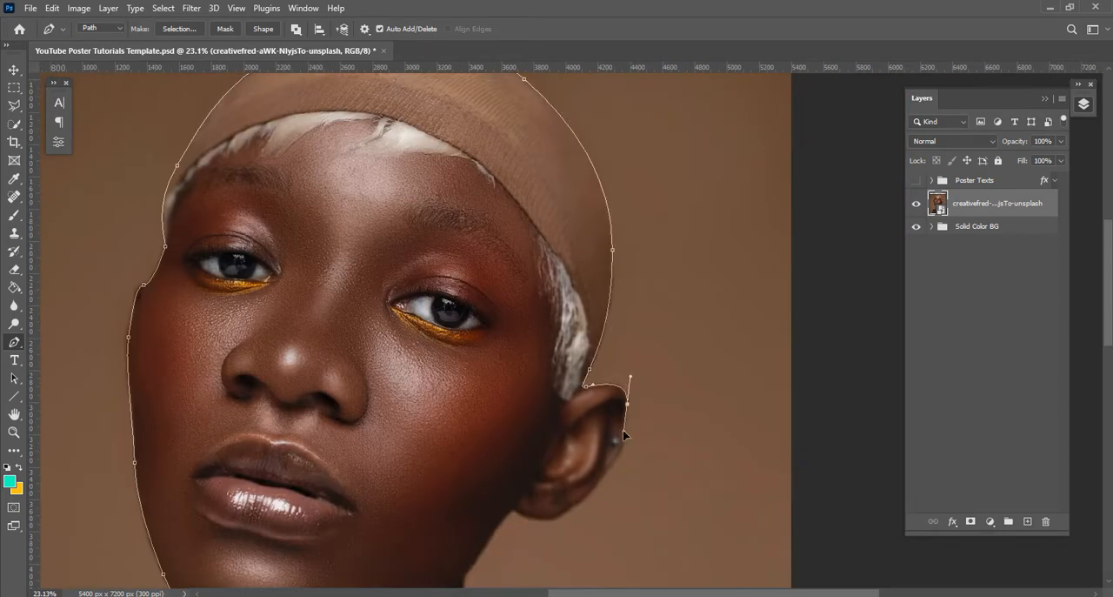
Trace the path around the ear and down the jawline to the top of the neck
drag(624, 435, 668, 265)
click(657, 287)
click(618, 334)
drag(576, 348, 555, 346)
click(512, 396)
drag(504, 425, 505, 438)
Continue the path down the neck scarf and along the other shoulder past the photo's right edge
key(space)
drag(513, 455, 455, 319)
click(446, 295)
click(498, 381)
drag(501, 384, 294, 208)
drag(386, 242, 417, 255)
drag(494, 283, 519, 293)
drag(573, 313, 872, 245)
Close the path below the photo's lower edge and convert it to a new anti-aliased selection with 0 px feather
click(856, 469)
click(114, 474)
click(183, 29)
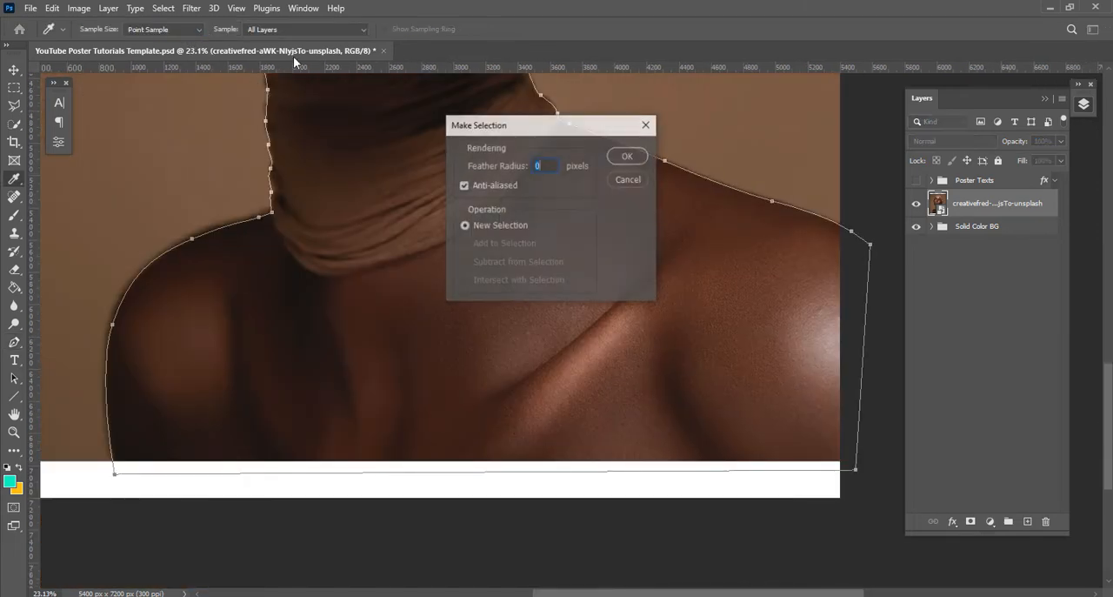
click(638, 160)
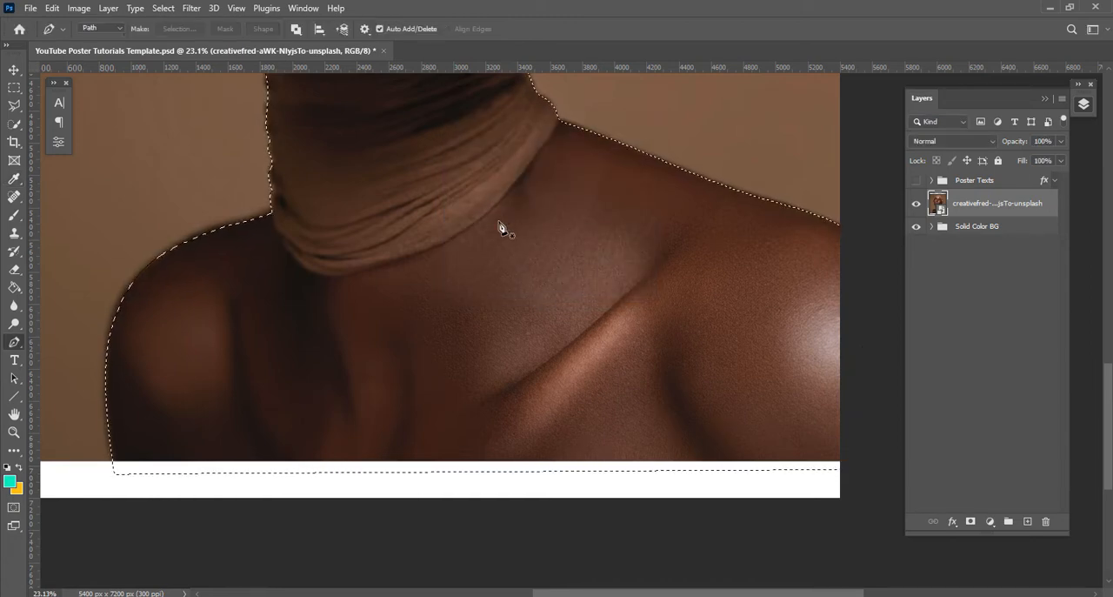
Open the portrait selection in Select and Mask and enable Remember Settings
click(11, 126)
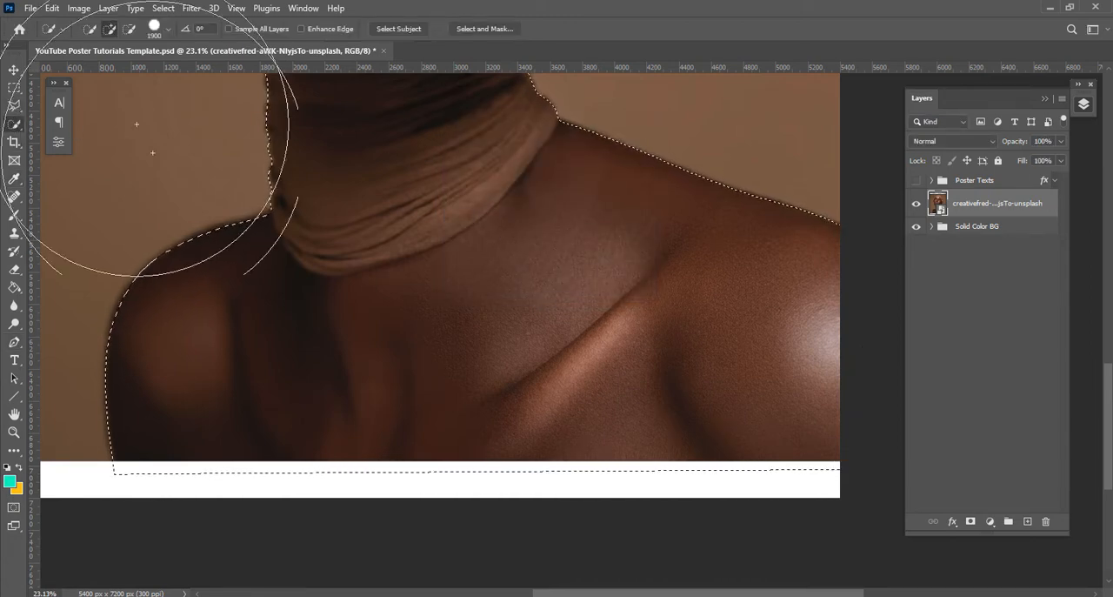
scroll(443, 191, down, 2)
key(space)
drag(492, 194, 473, 425)
scroll(484, 259, down, 2)
scroll(483, 259, down, 1)
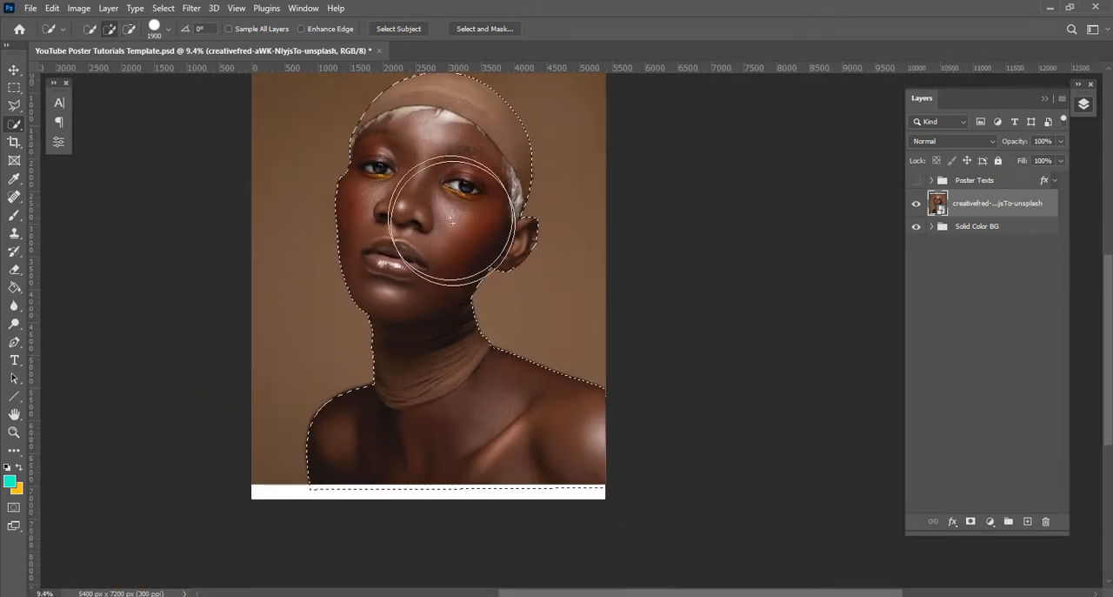
drag(438, 206, 437, 248)
click(481, 29)
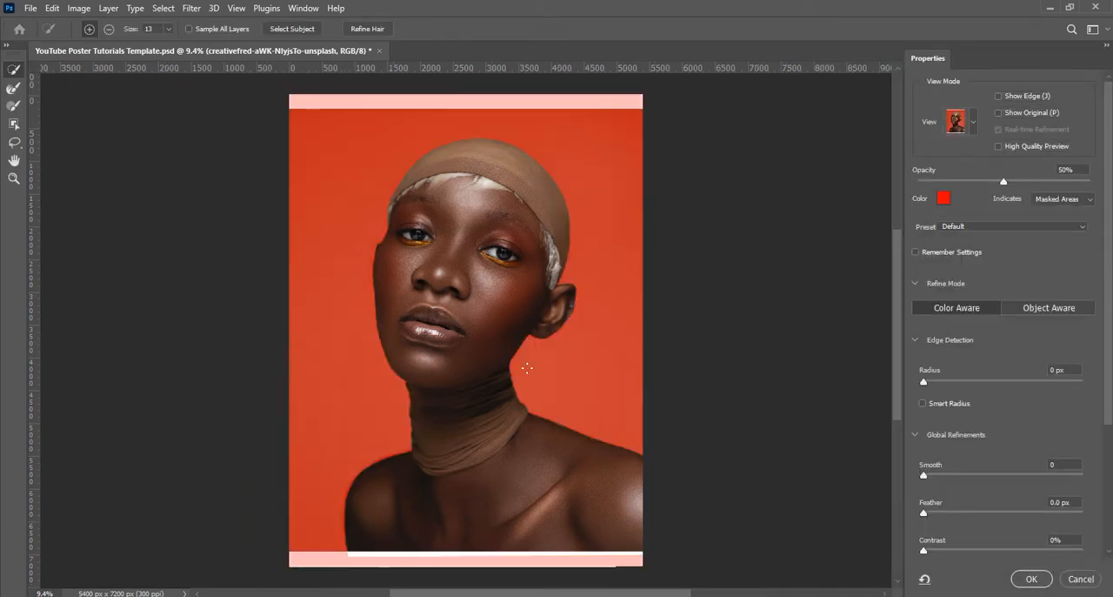
scroll(523, 366, up, 3)
drag(673, 348, 620, 344)
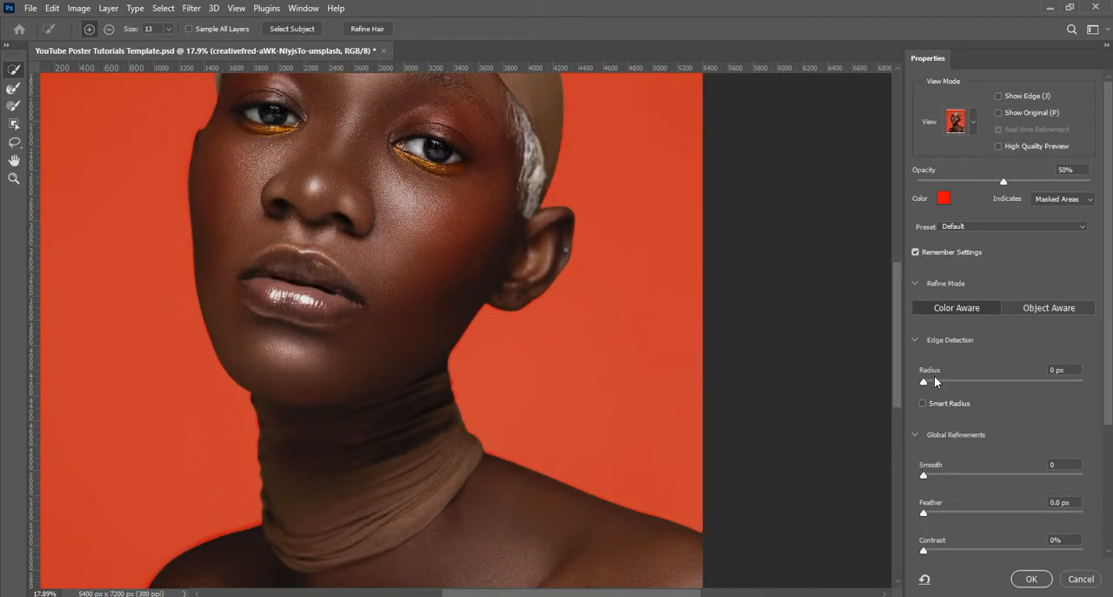
Enable Smart Radius and set Smooth to 12, Feather to 4.9 px, Contrast to 19% and Shift Edge to +10%
click(923, 402)
scroll(925, 355, down, 2)
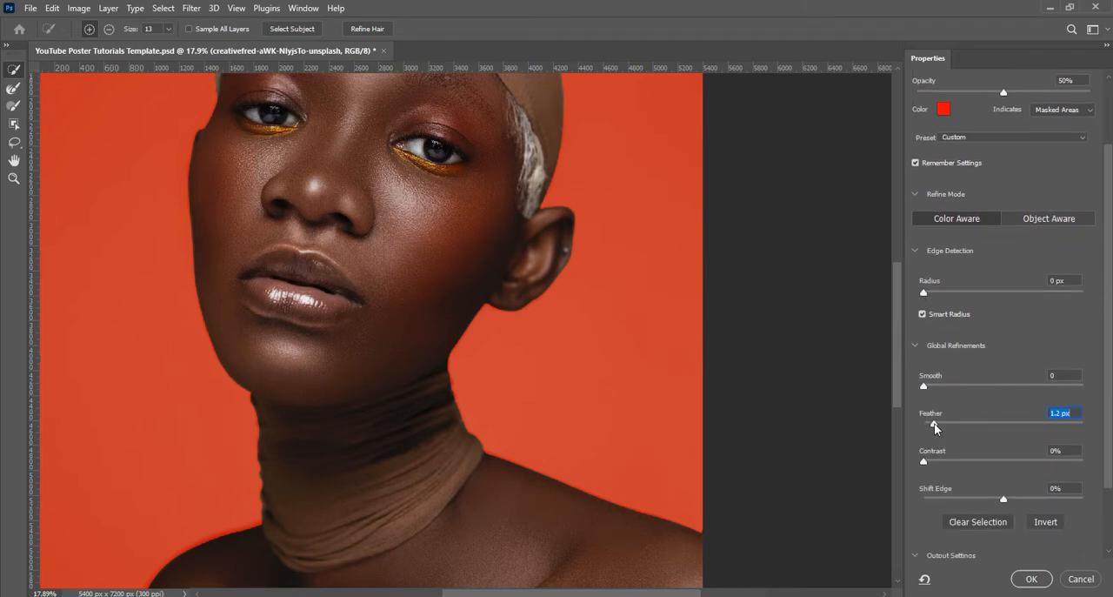
drag(1008, 498, 1011, 499)
drag(924, 461, 953, 466)
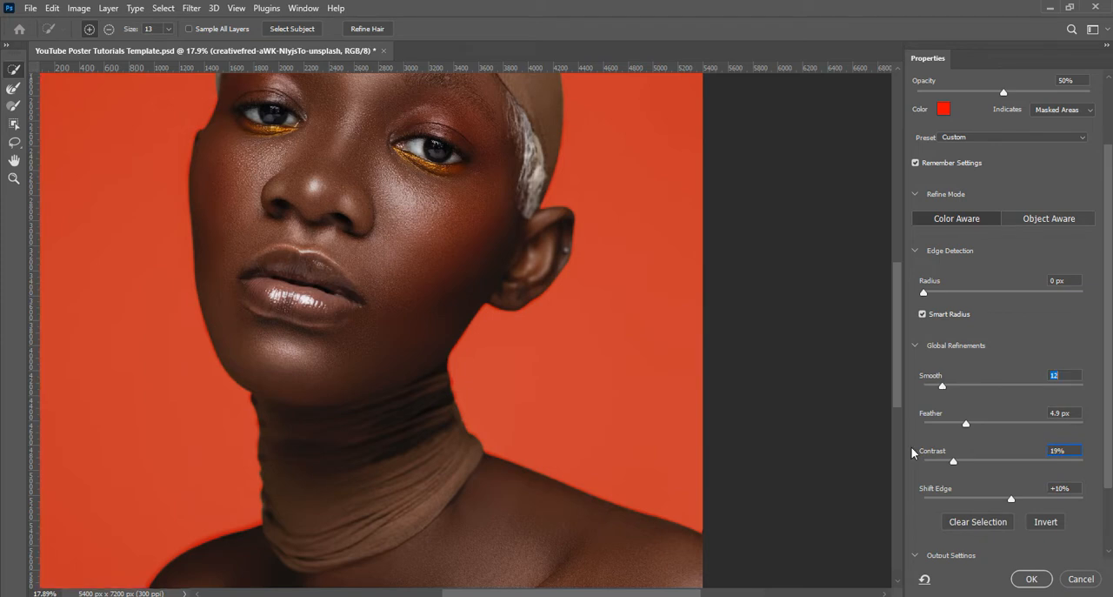
Output the refined cutout to a new layer with a layer mask, with Decontaminate Colors at 100%
scroll(933, 508, down, 2)
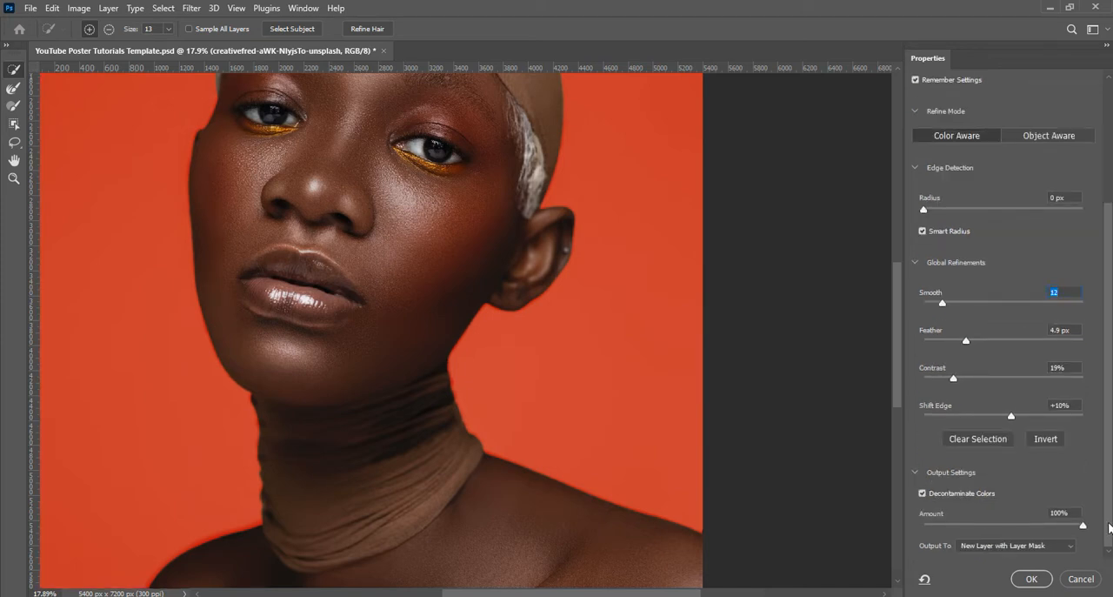
key(space)
drag(676, 311, 460, 228)
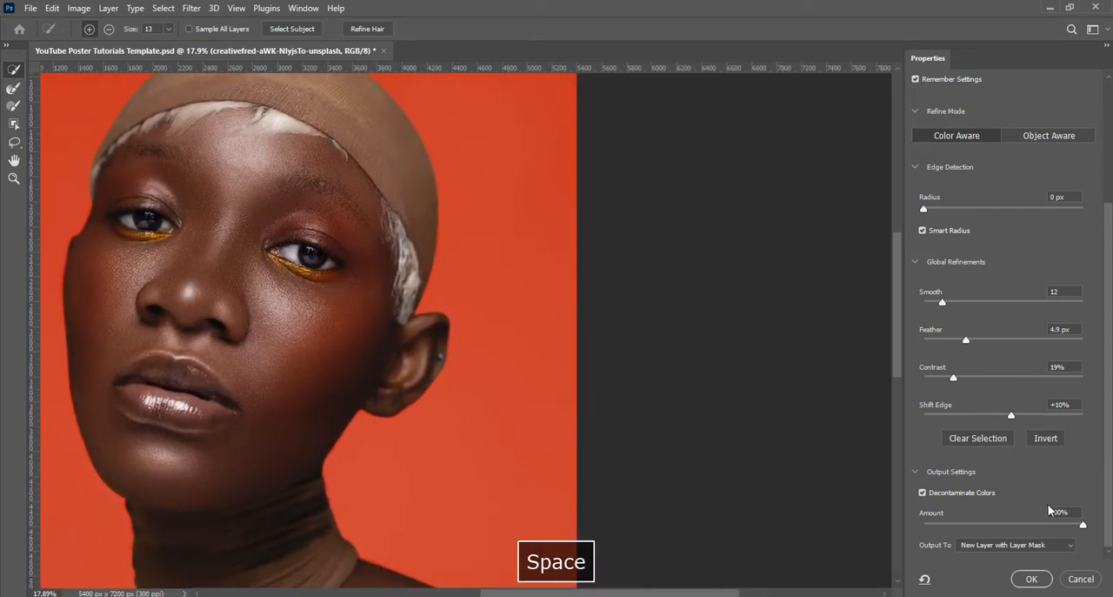
key(Return)
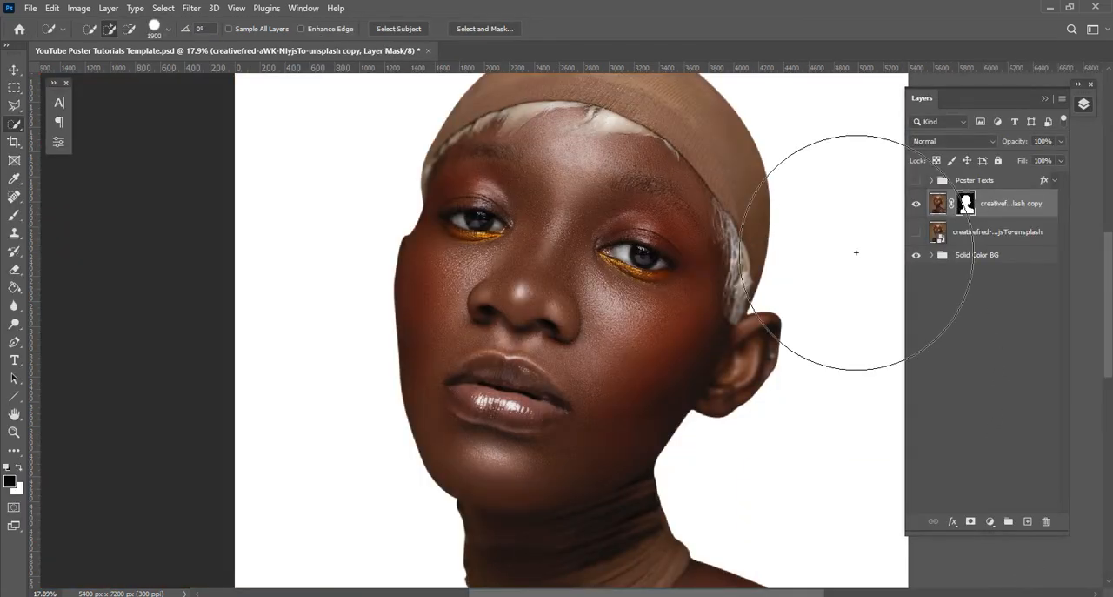
Rename the masked cutout layer as Model and convert it to a smart object
key(v)
scroll(493, 244, down, 3)
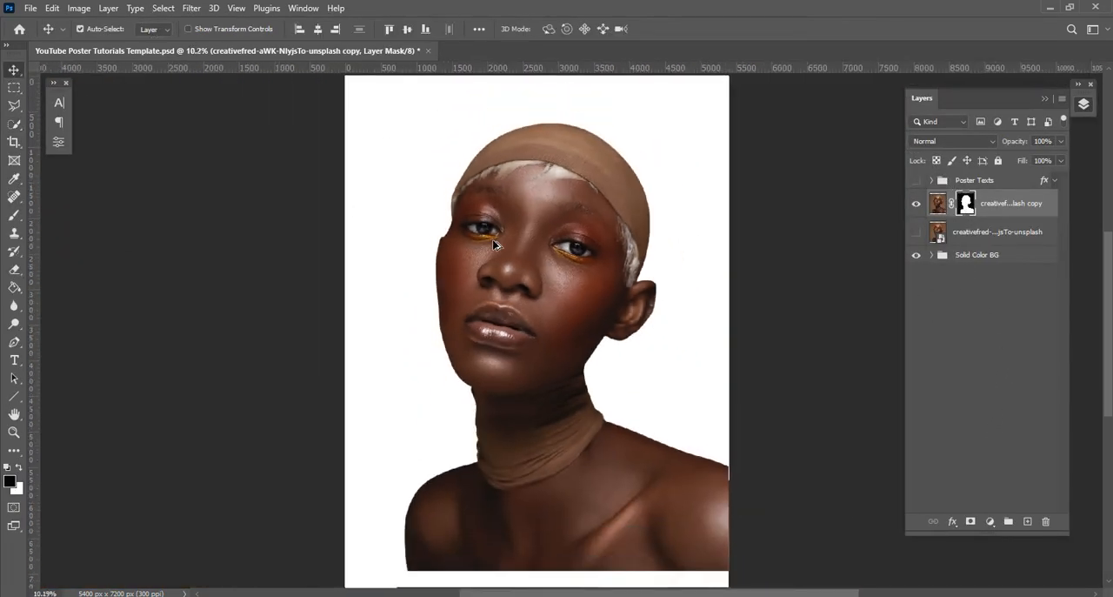
scroll(493, 244, down, 1)
double_click(1009, 202)
text(Model)
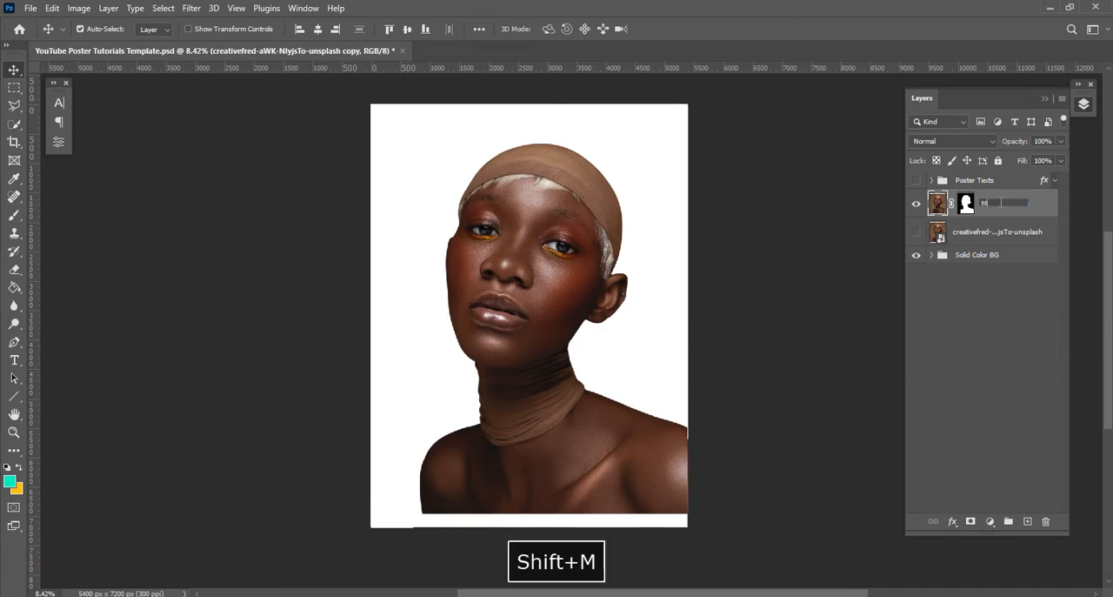
key(Return)
right_click(999, 206)
click(885, 203)
Scale the Model layer to about 108% and move it down to the poster's bottom edge
key(ctrl+t)
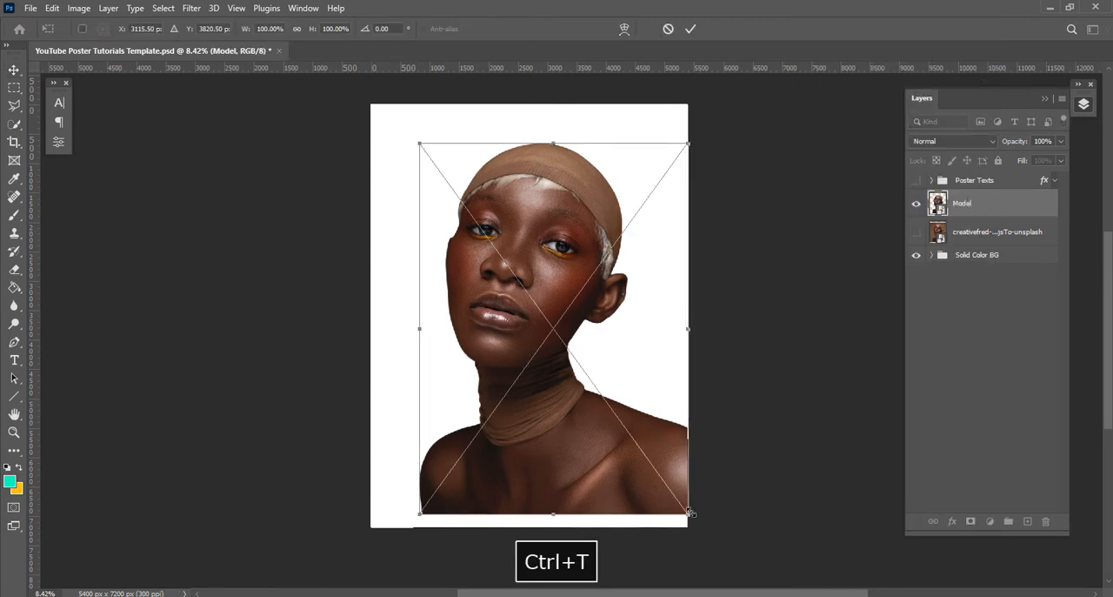
drag(691, 513, 703, 525)
drag(583, 471, 584, 479)
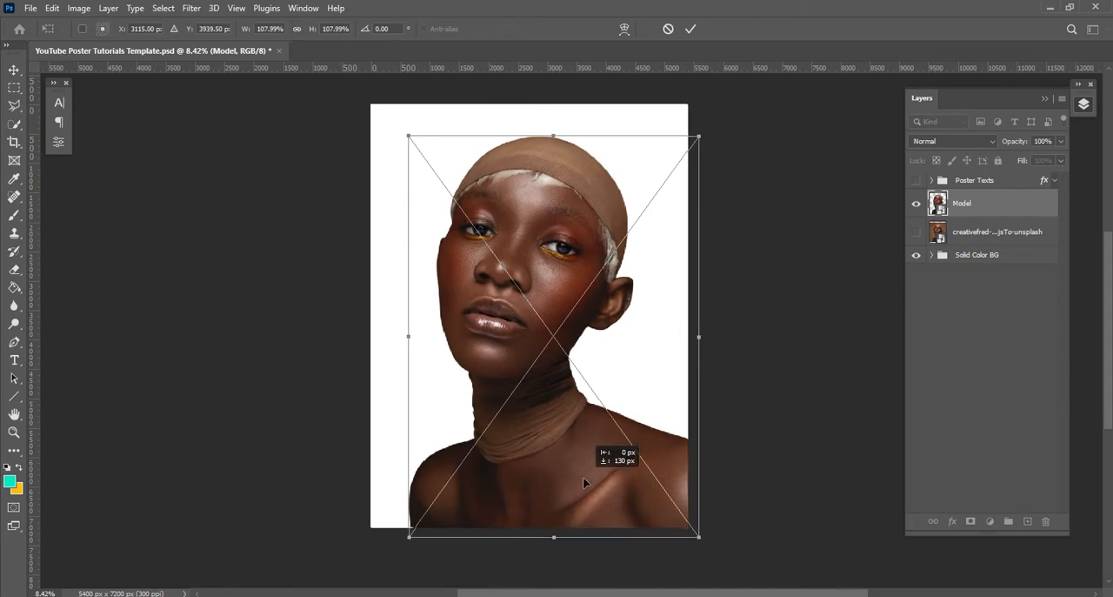
click(690, 29)
Delete the hidden original portrait layer beneath Model
key(space)
drag(762, 281, 750, 282)
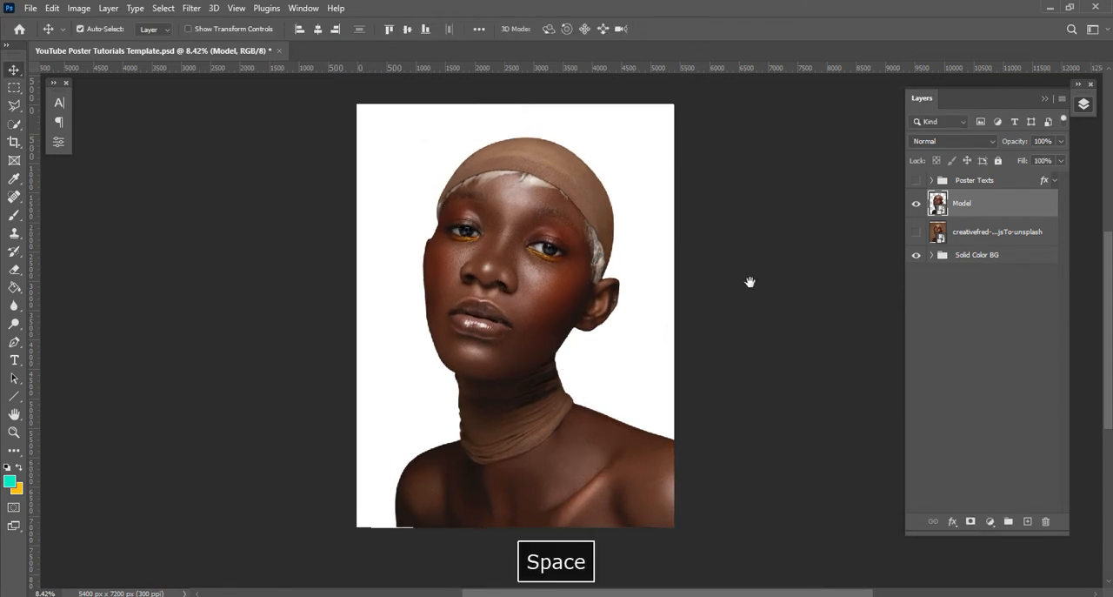
click(988, 233)
key(Delete)
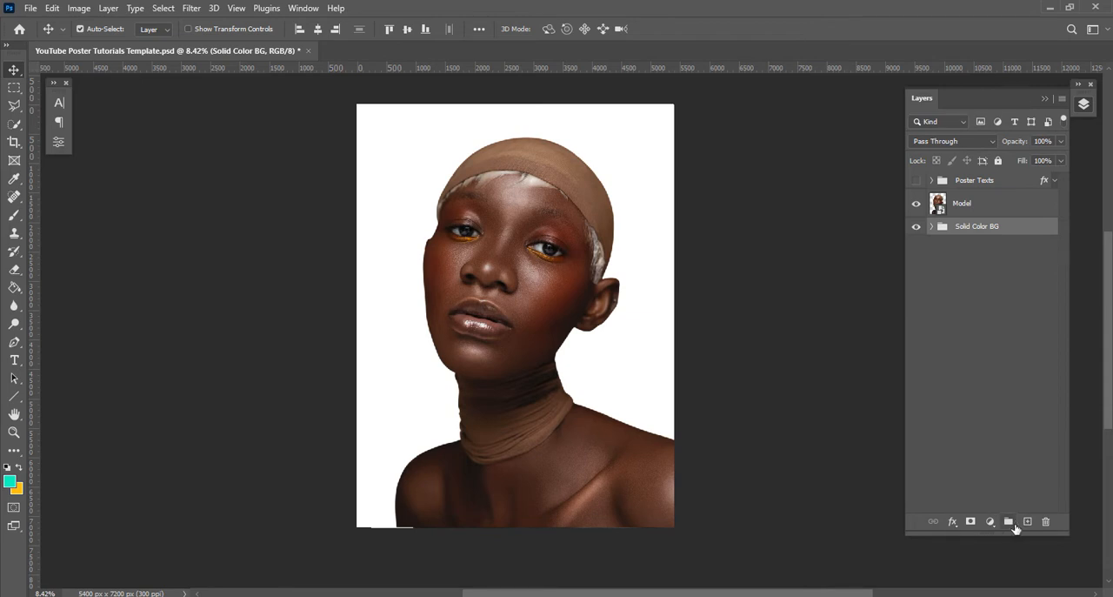
Place the sunset cloud photo from the No. 1 folder above the Solid Color BG group and enlarge it to cover the canvas
key(alt+Tab)
click(500, 239)
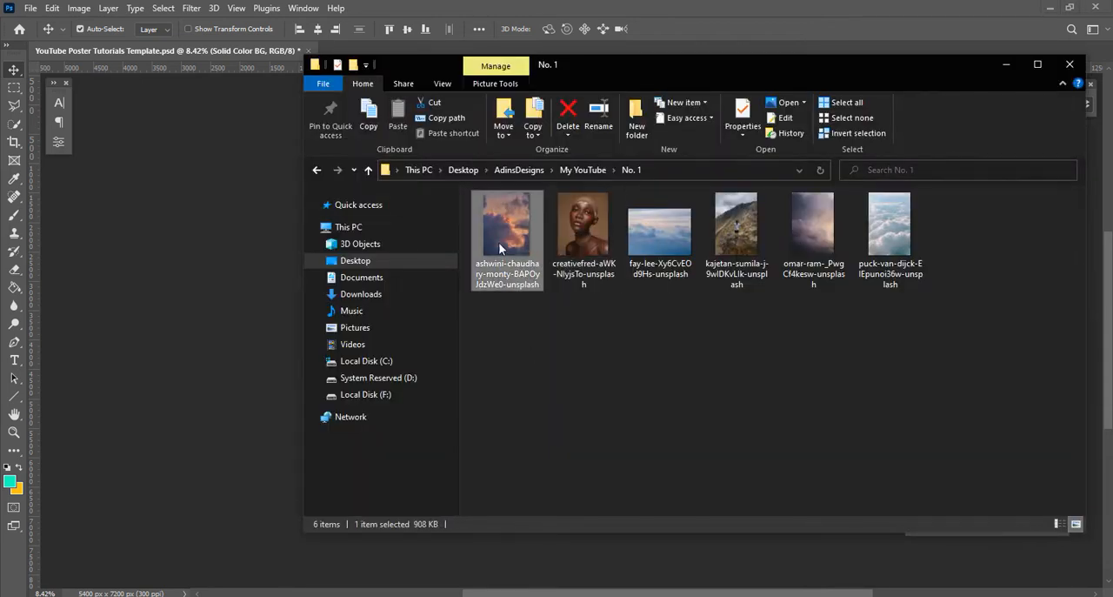
drag(506, 225, 365, 321)
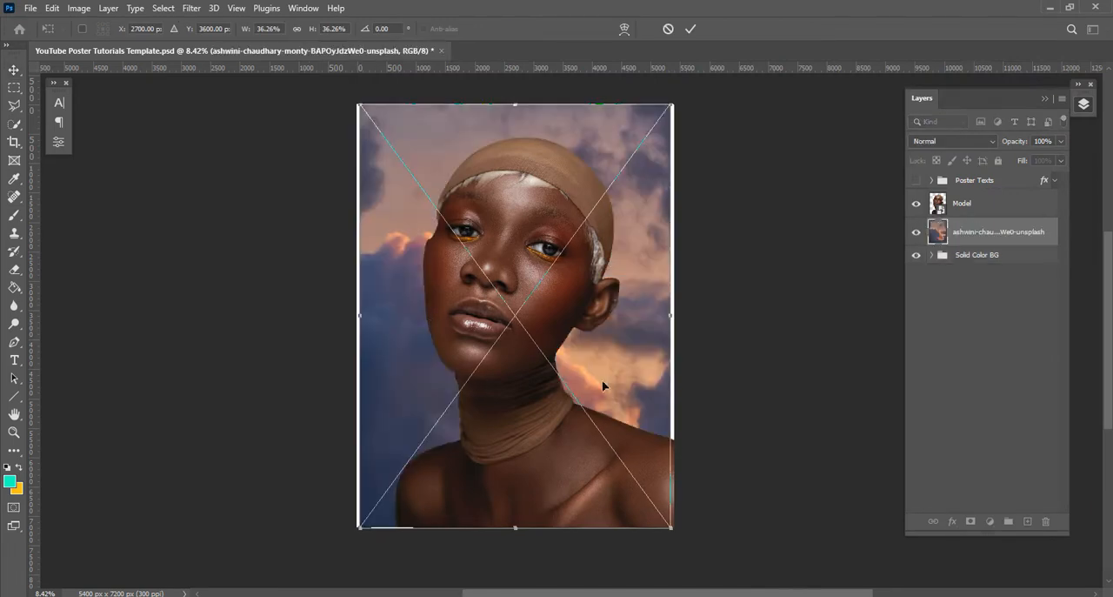
drag(669, 526, 677, 531)
click(691, 30)
Add a Gradient Map adjustment above the cloud photo using a pastel pink, sky blue and lavender gradient preset
drag(765, 266, 748, 267)
click(990, 521)
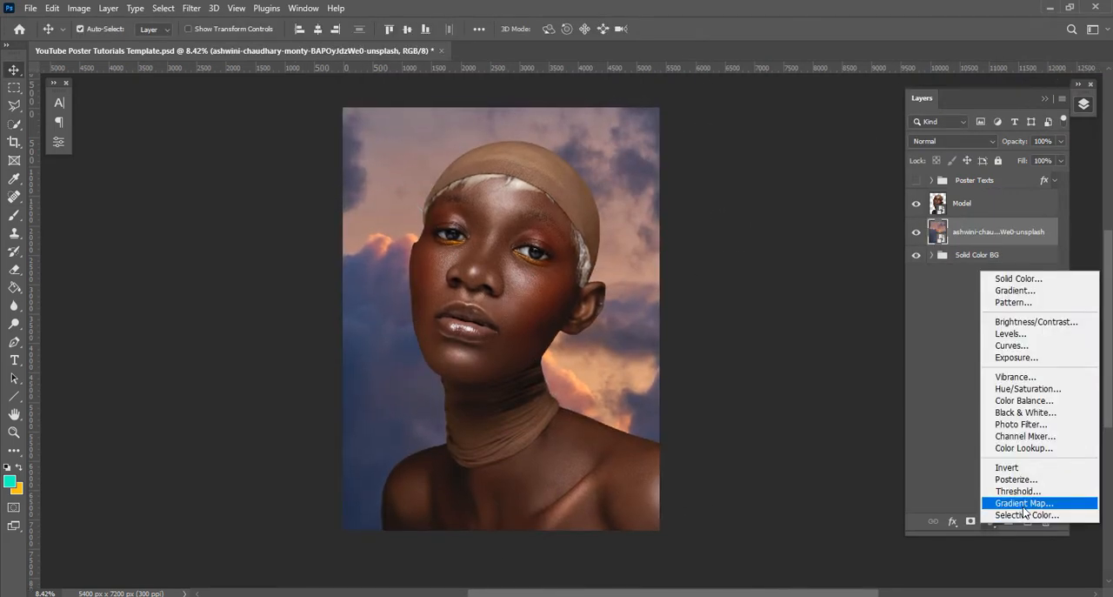
click(1018, 493)
click(250, 149)
scroll(186, 217, down, 4)
click(98, 207)
scroll(172, 215, down, 2)
click(197, 228)
scroll(168, 215, up, 8)
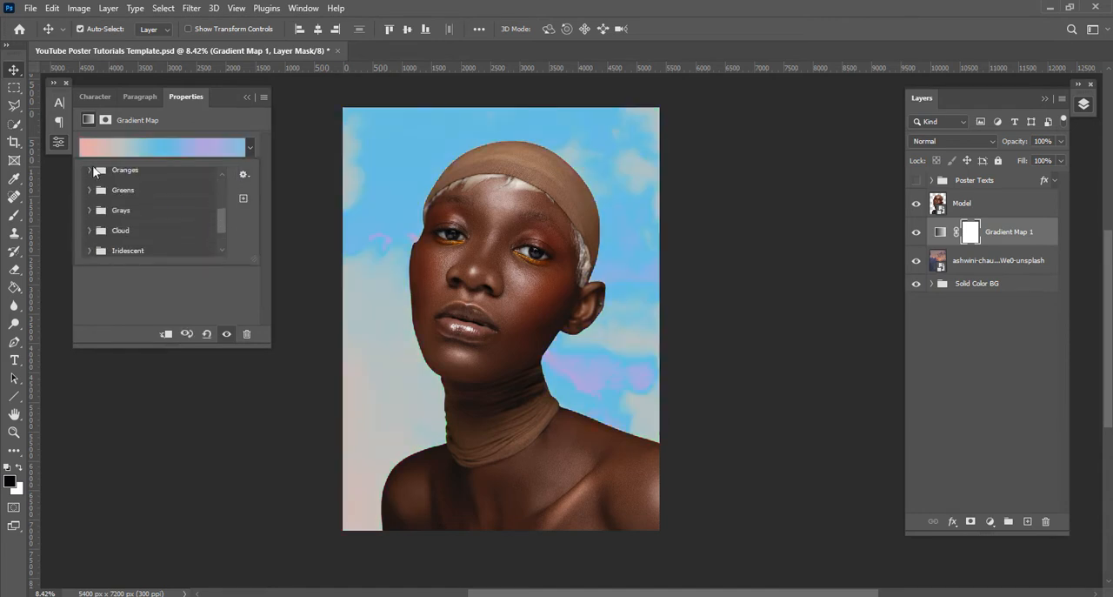
click(60, 145)
Group the cloud photo and its Gradient Map and name the group BG
scroll(612, 308, up, 1)
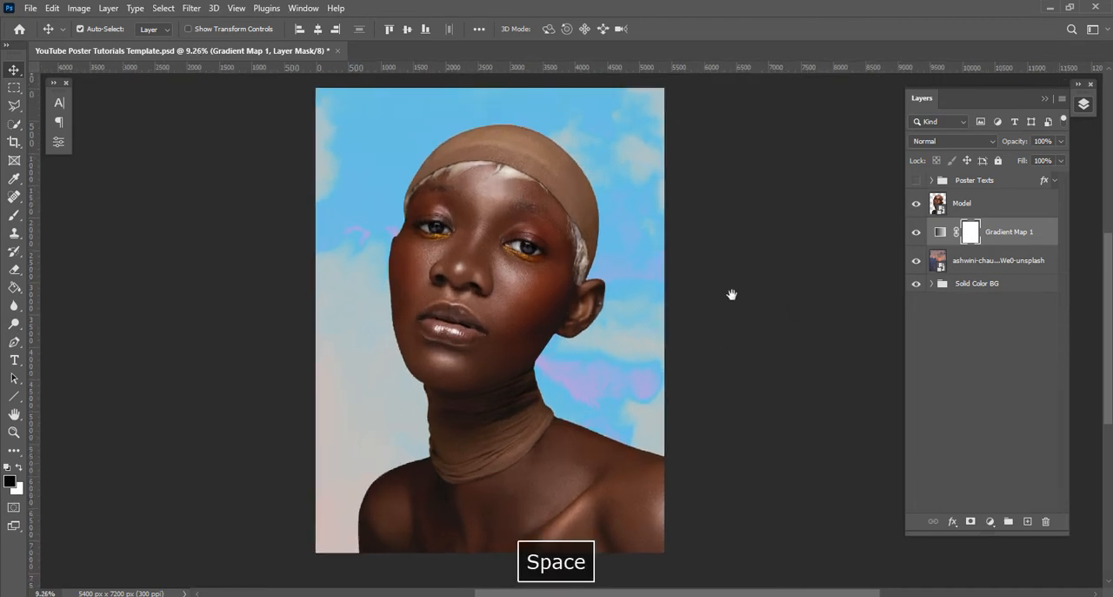
drag(738, 312, 736, 322)
click(992, 260)
shift+click(991, 232)
key(ctrl+g)
double_click(968, 226)
text(BG)
key(Return)
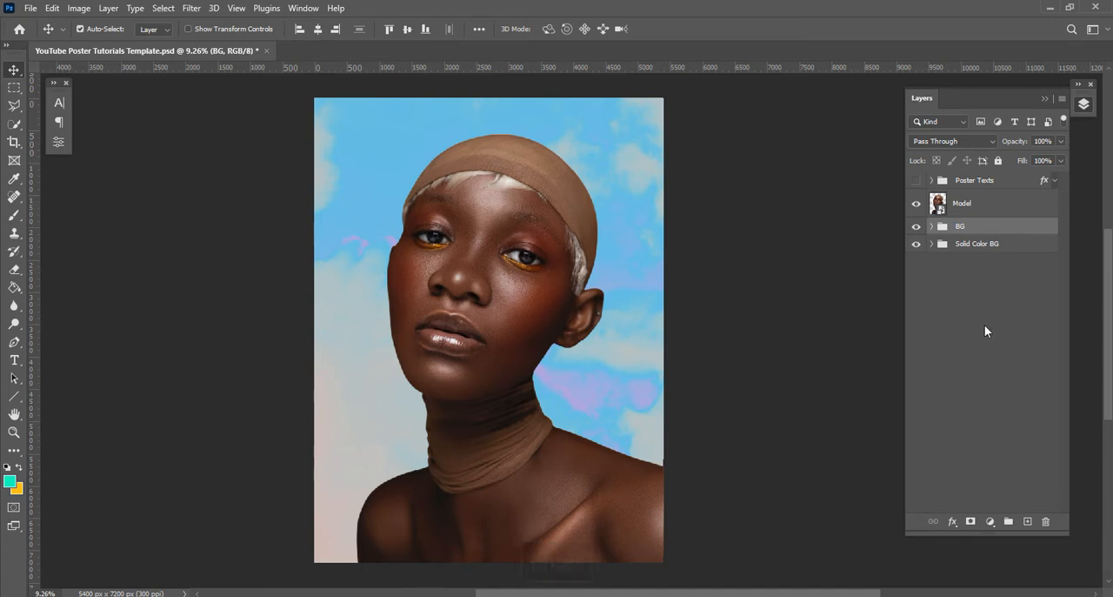
Add a Curves adjustment above the Model layer and clip it to Model
drag(716, 290, 765, 295)
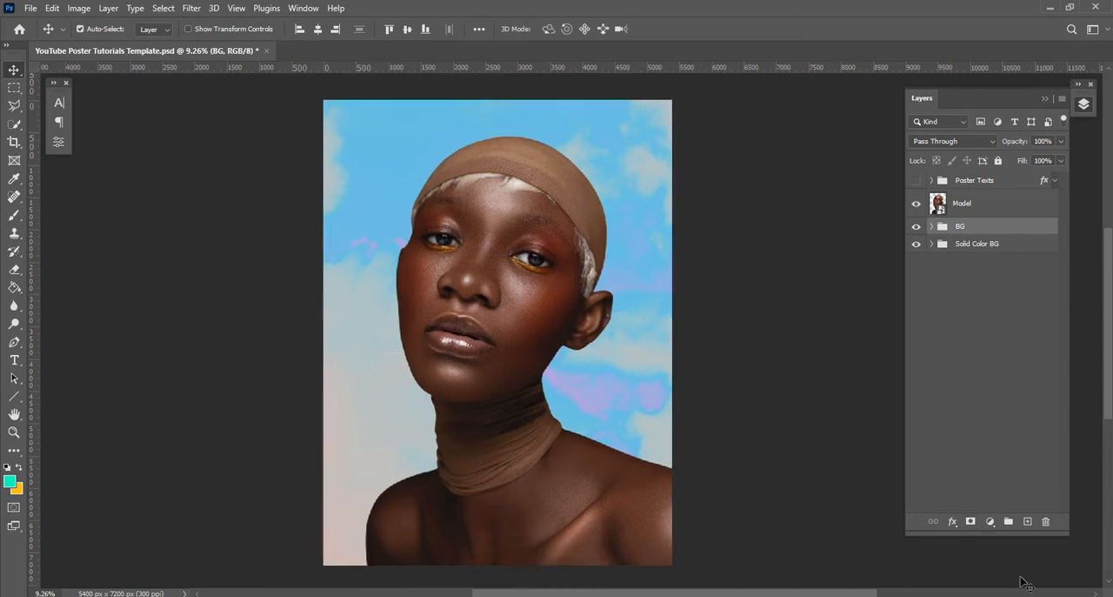
click(988, 203)
click(990, 521)
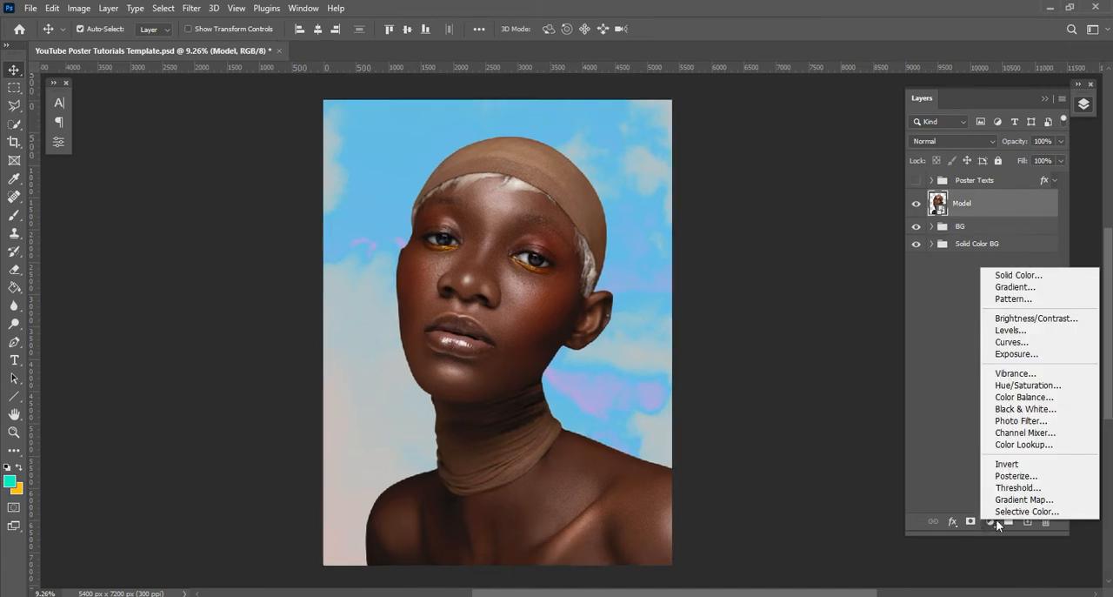
click(1016, 342)
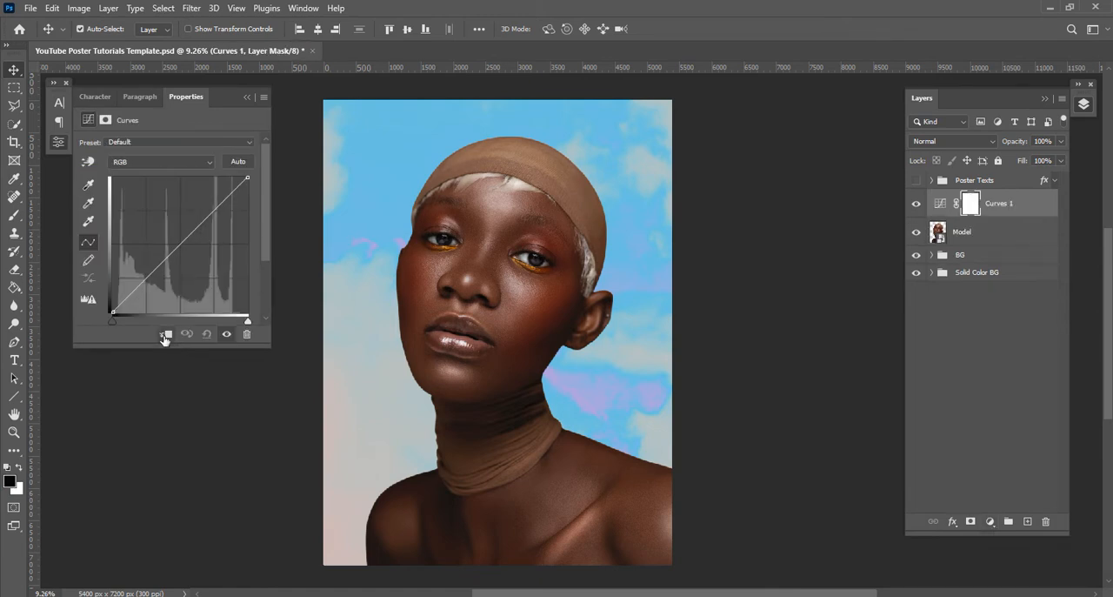
click(164, 334)
Bend the RGB curve into an M shape with raised quarter points, a centre point and the highlight end lowered
click(181, 244)
click(215, 211)
drag(248, 177, 239, 334)
drag(146, 290, 145, 211)
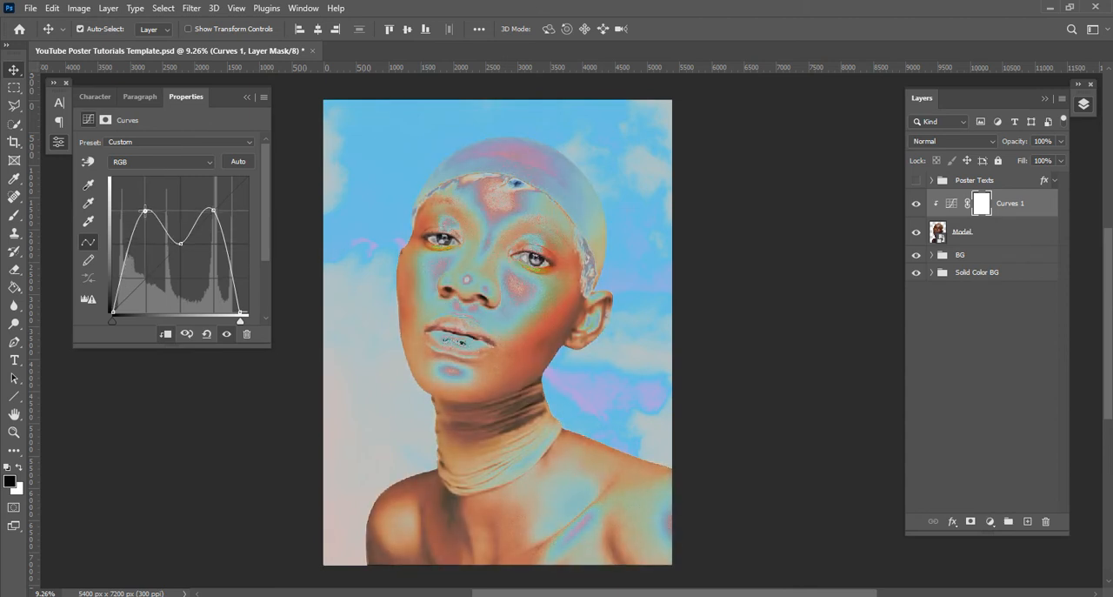
Reshape the RGB curve into a W with both ends raised to maximum and the two quarter points lowered
drag(212, 212, 215, 278)
drag(145, 252, 110, 162)
drag(237, 311, 275, 172)
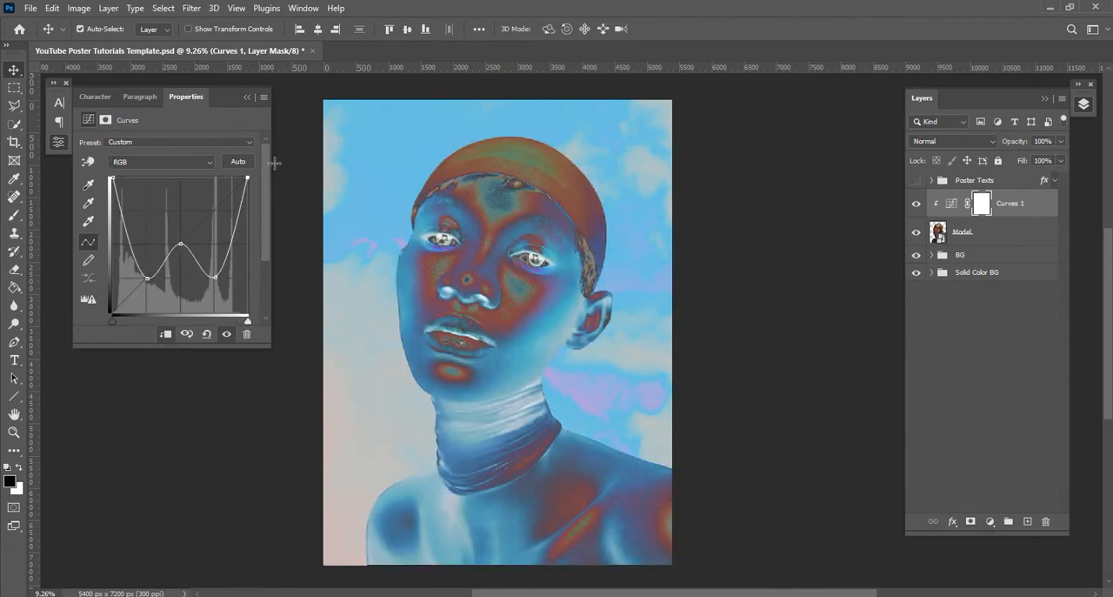
click(57, 144)
Group the Curves adjustment with the Model layer and name the group Subject
drag(728, 263, 729, 285)
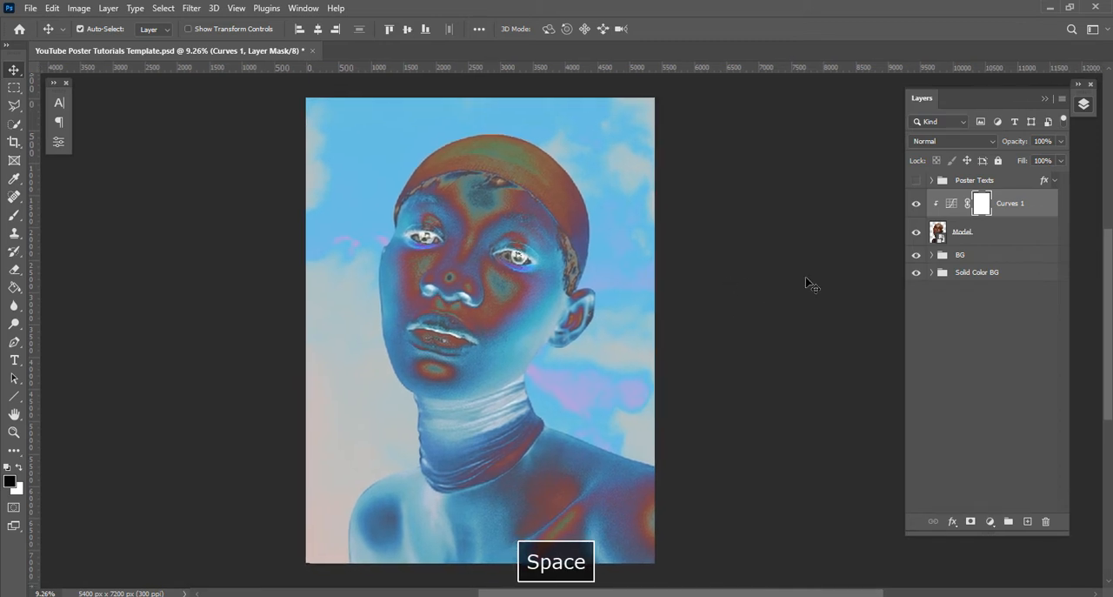
shift+click(998, 237)
key(ctrl+g)
double_click(969, 198)
text(Subject)
key(Return)
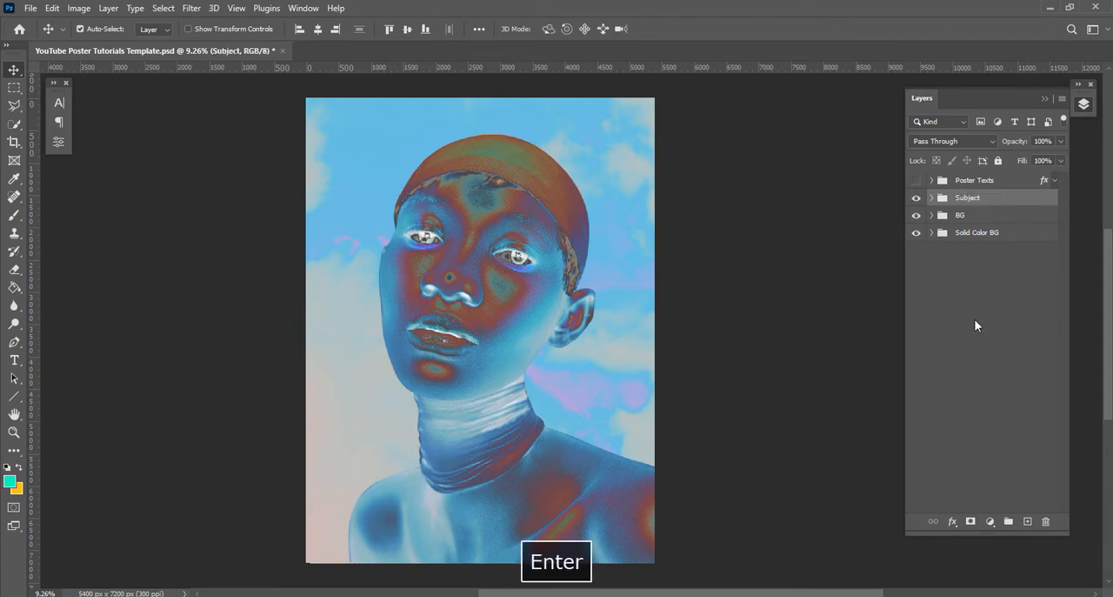
Add an empty layer above Curves 1 in the Subject group and clip it to the model
click(933, 199)
click(1022, 220)
click(1028, 522)
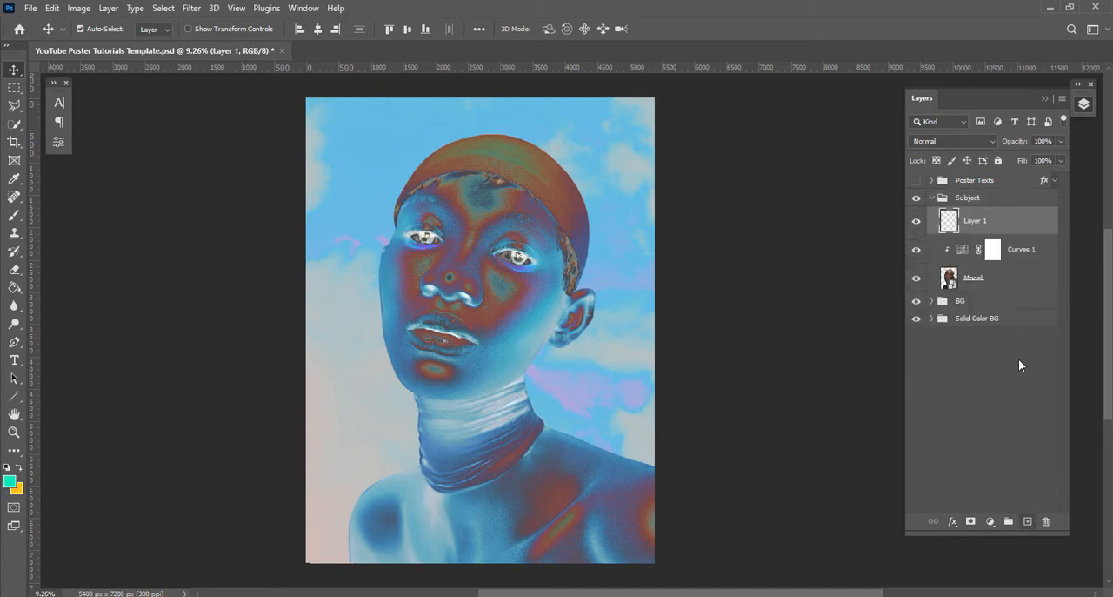
alt+click(1014, 235)
Paint orange-yellow along the model's right-hand cap, ear and shoulder with a soft 2800 px brush in Dissolve mode
key(b)
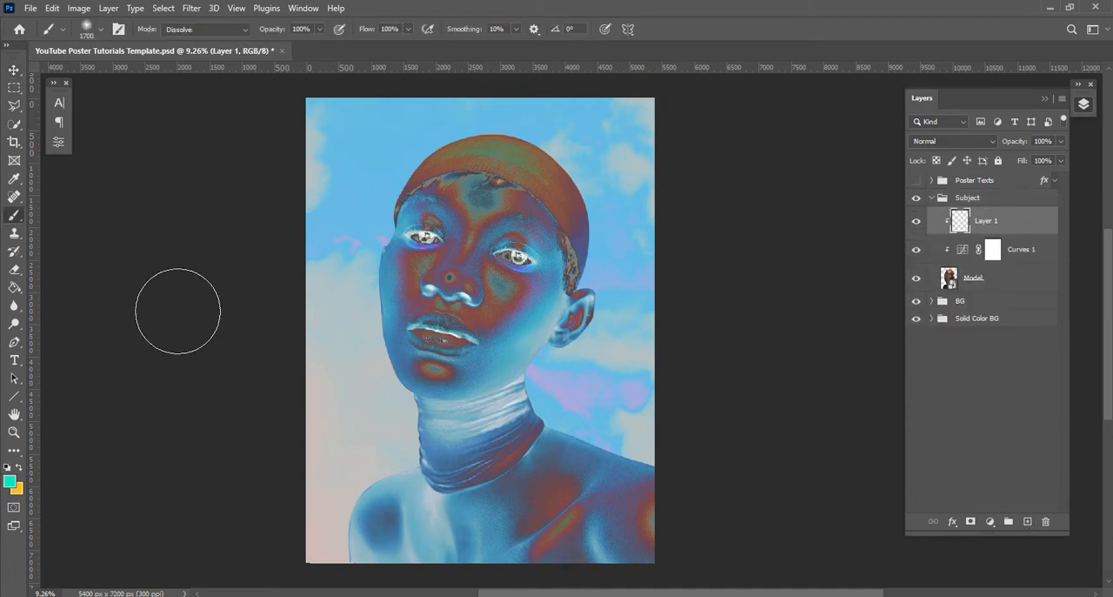
click(207, 30)
click(204, 53)
key(Return)
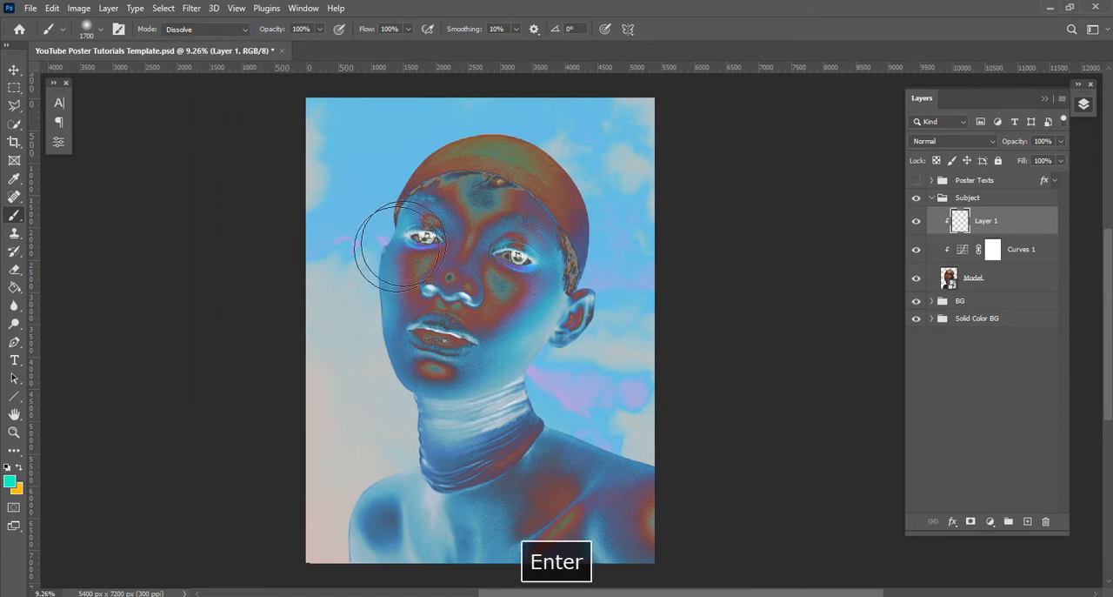
key(bracketright)
key(bracketright)
key(bracketright)
key(bracketright)
key(bracketright)
key(bracketright)
key(bracketright)
key(bracketright)
key(bracketright)
key(bracketright)
key(bracketright)
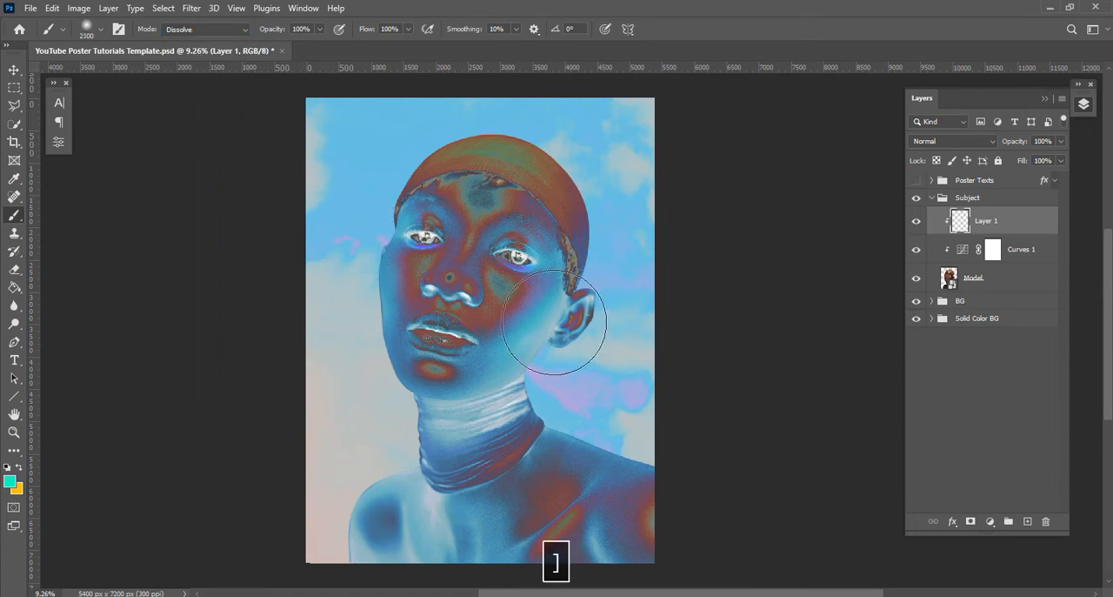
click(19, 467)
mouse_move(659, 149)
mouse_down()
mouse_move(646, 176)
mouse_move(671, 248)
mouse_move(672, 317)
mouse_move(655, 377)
mouse_move(683, 377)
mouse_move(671, 171)
mouse_move(589, 93)
mouse_move(522, 61)
mouse_move(541, 66)
mouse_move(673, 213)
mouse_move(718, 323)
mouse_move(702, 362)
mouse_move(720, 397)
mouse_move(617, 396)
mouse_move(724, 428)
mouse_move(786, 498)
mouse_up()
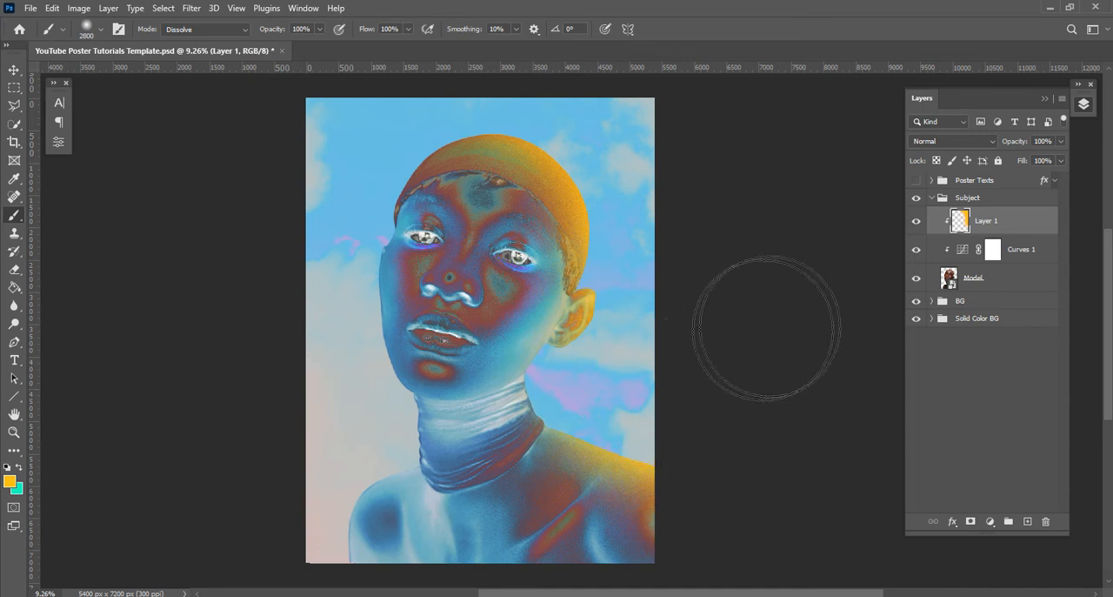
Add a clipped layer above Curves 1 and paint violet along the left-hand side of the model's face and shoulder
click(1024, 248)
click(1026, 521)
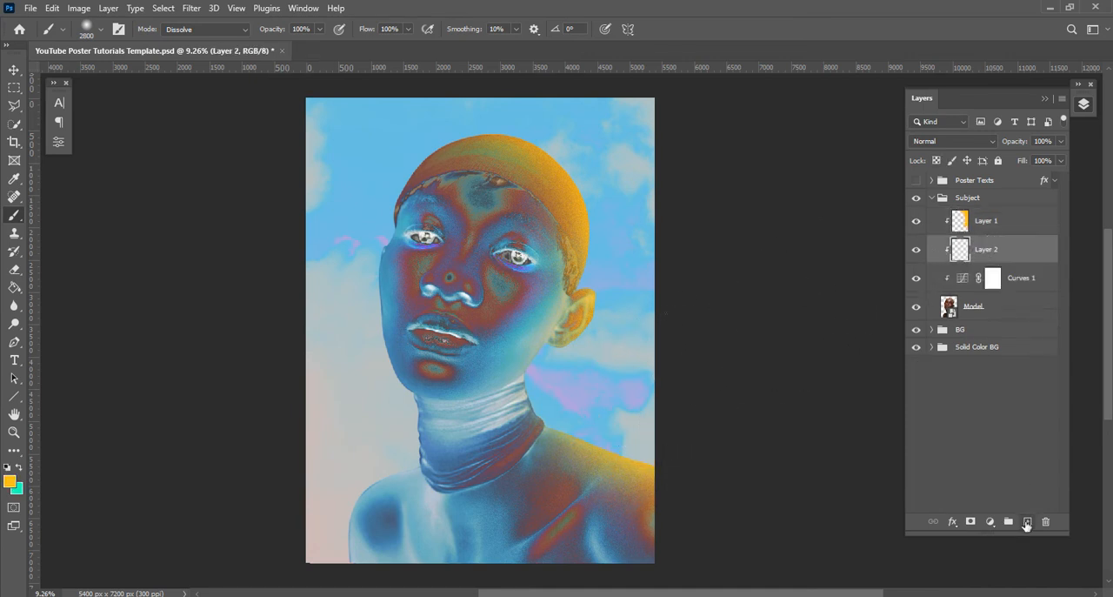
click(9, 480)
click(235, 165)
click(362, 114)
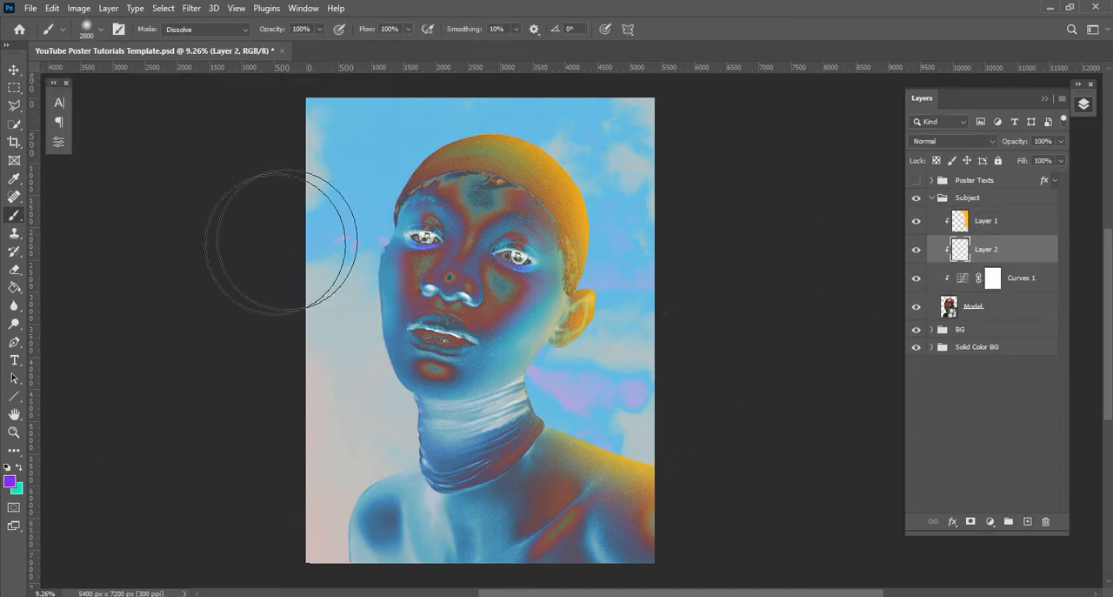
mouse_move(326, 401)
mouse_down()
mouse_move(339, 409)
mouse_move(301, 434)
mouse_move(261, 534)
mouse_up()
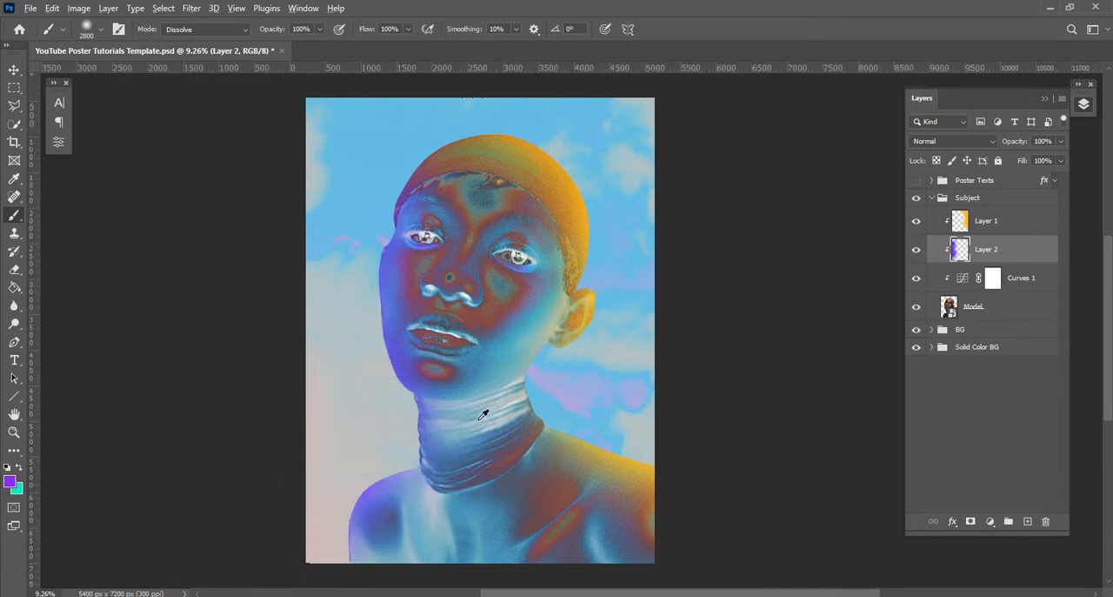
Paint violet over the model's neck on the same layer
scroll(482, 413, up, 3)
drag(559, 471, 521, 292)
mouse_move(423, 261)
mouse_down()
mouse_move(519, 244)
mouse_move(491, 233)
mouse_move(537, 237)
mouse_move(404, 270)
mouse_up()
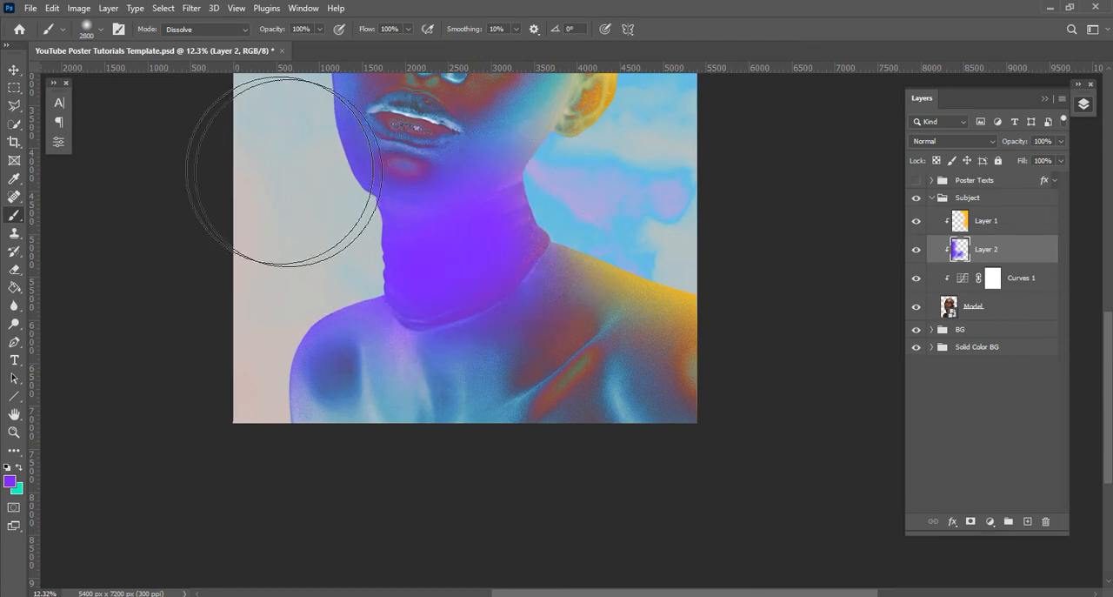
Add a mask to the violet layer and paint black to hide violet on the right-hand neck edge and chest
click(970, 521)
key(d)
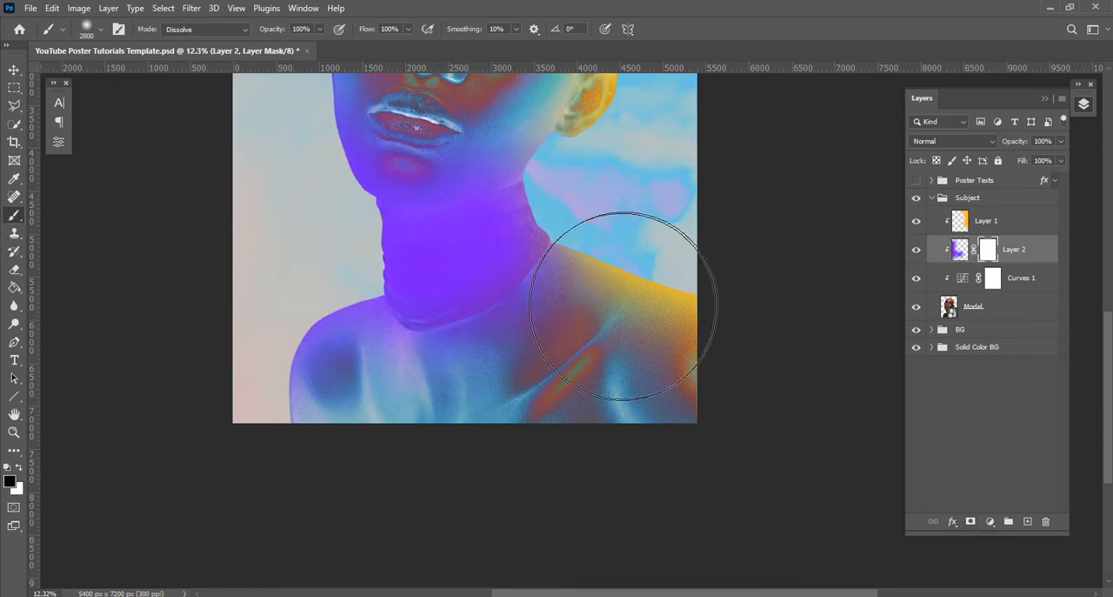
mouse_move(597, 248)
mouse_down()
mouse_move(552, 333)
mouse_move(483, 405)
mouse_move(390, 427)
mouse_up()
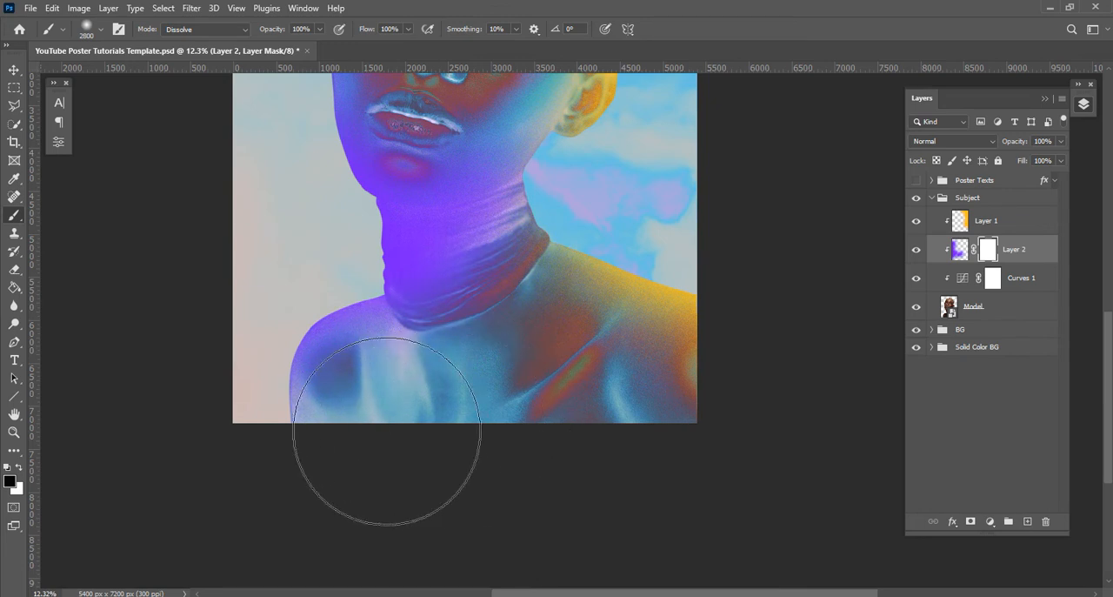
Enlarge the brush to 4500 px and paint more violet over the left-hand shoulder and lower chest on the layer itself
click(960, 249)
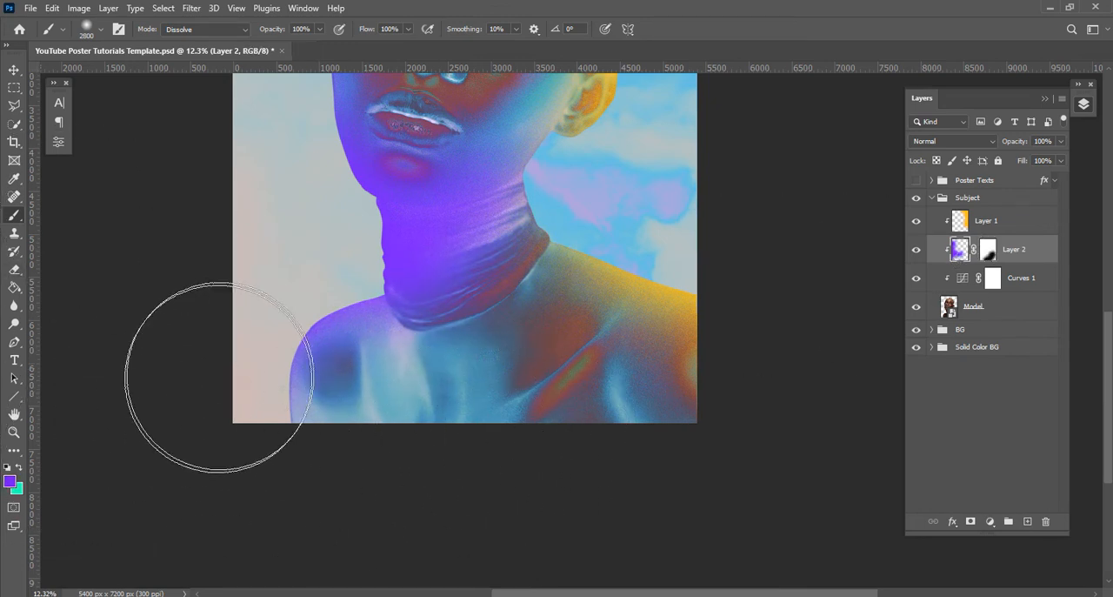
key(bracketright)
key(bracketright)
key(bracketright)
key(bracketright)
key(bracketright)
key(bracketright)
key(bracketright)
drag(235, 473, 261, 465)
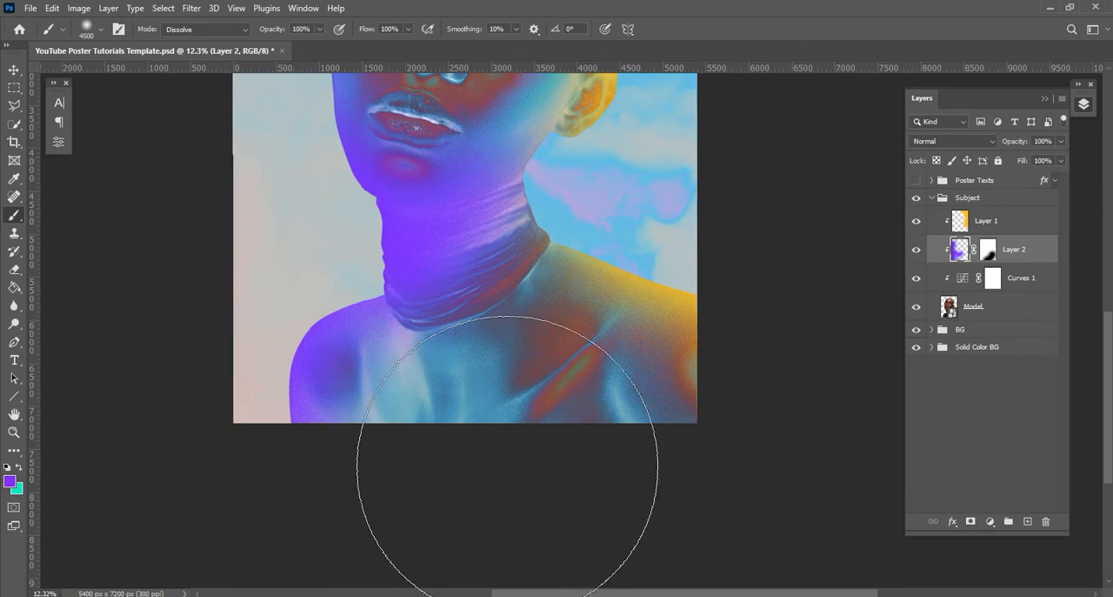
click(461, 426)
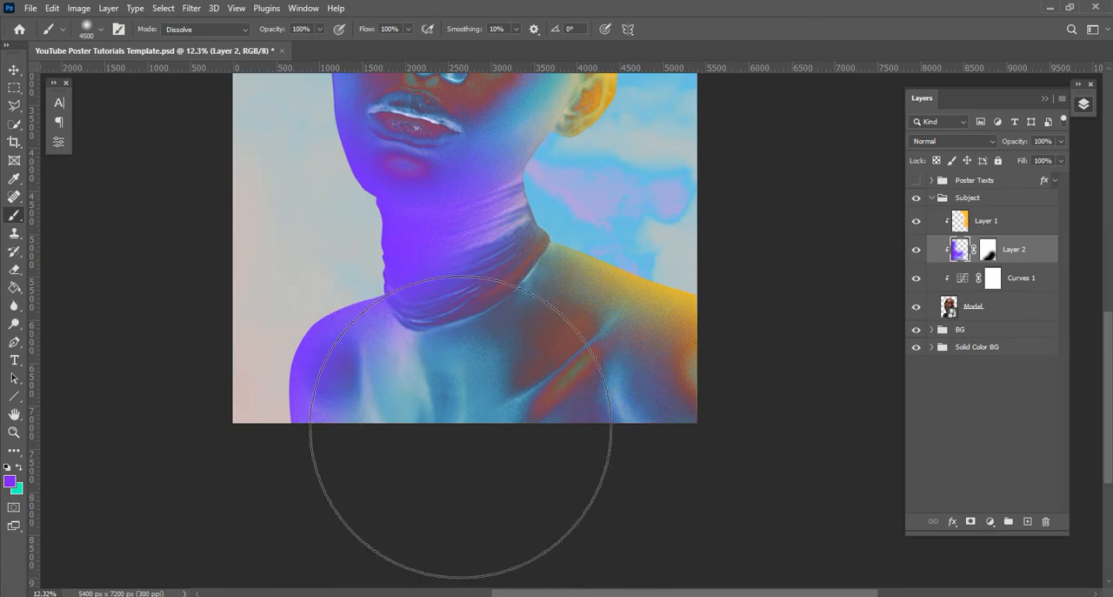
Collapse the Subject group and add an empty layer directly above the BG group
scroll(507, 294, down, 4)
drag(525, 209, 511, 343)
click(14, 70)
scroll(502, 291, up, 1)
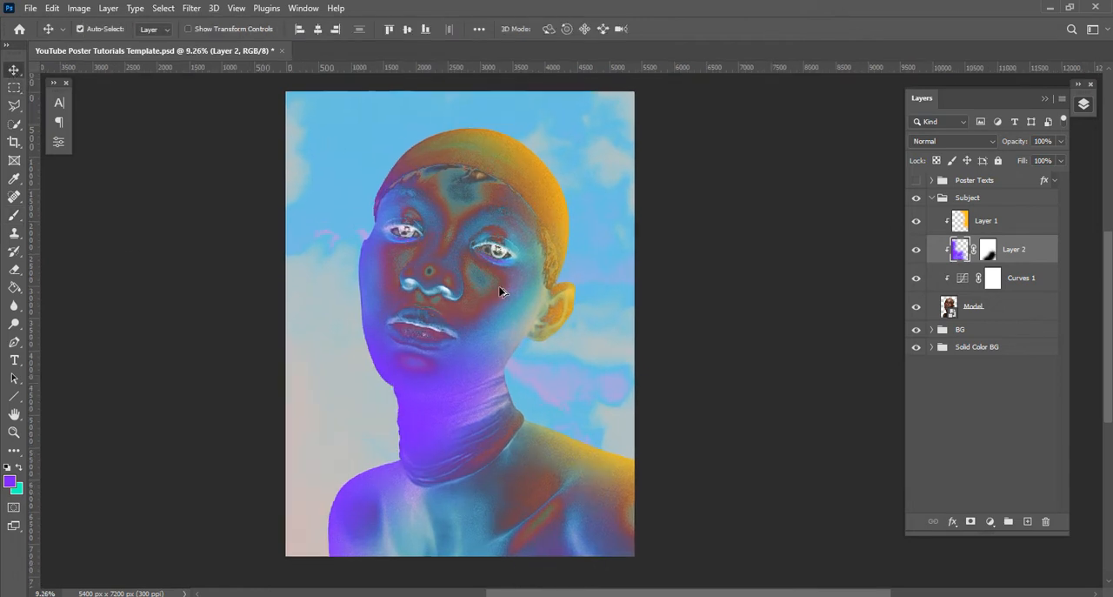
click(933, 198)
click(972, 216)
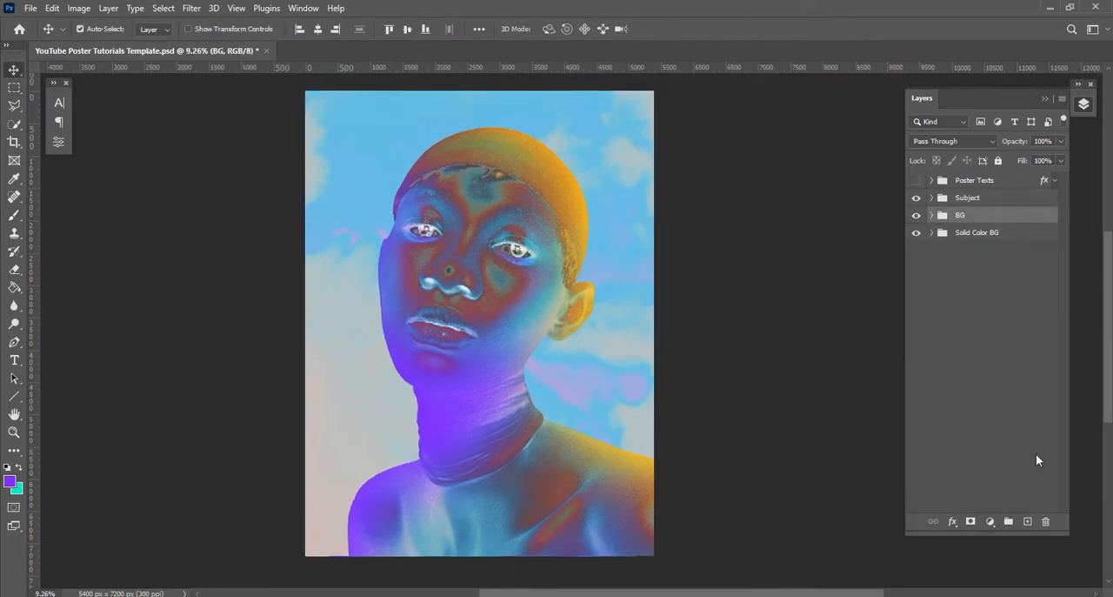
click(1028, 521)
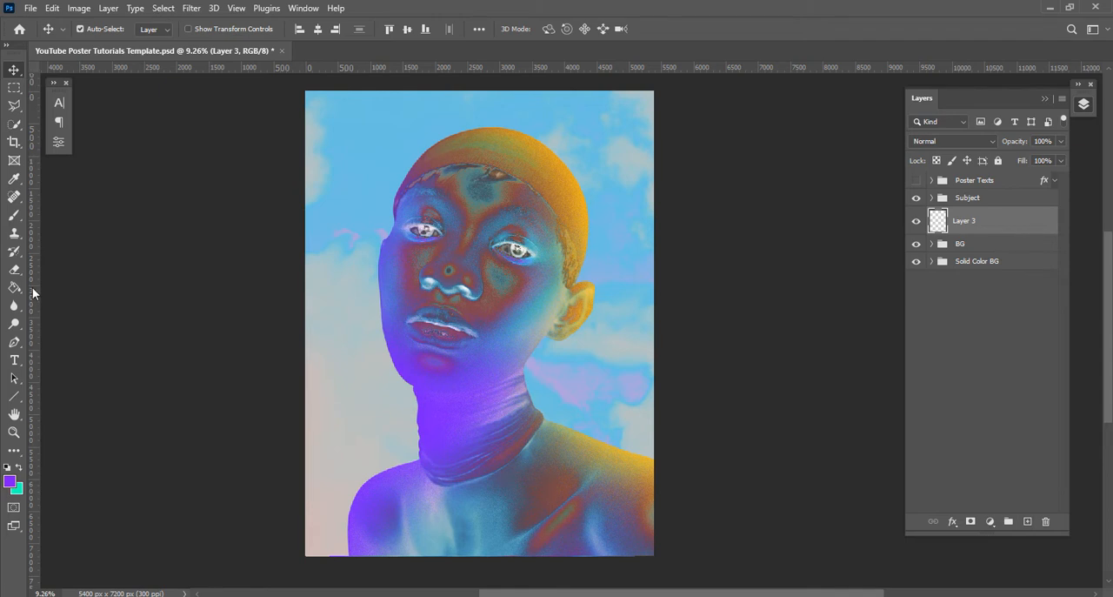
Fill a long, thin horizontal selection across the model's face with violet on the empty layer and move the bar down to chin level
click(14, 88)
drag(344, 262, 635, 276)
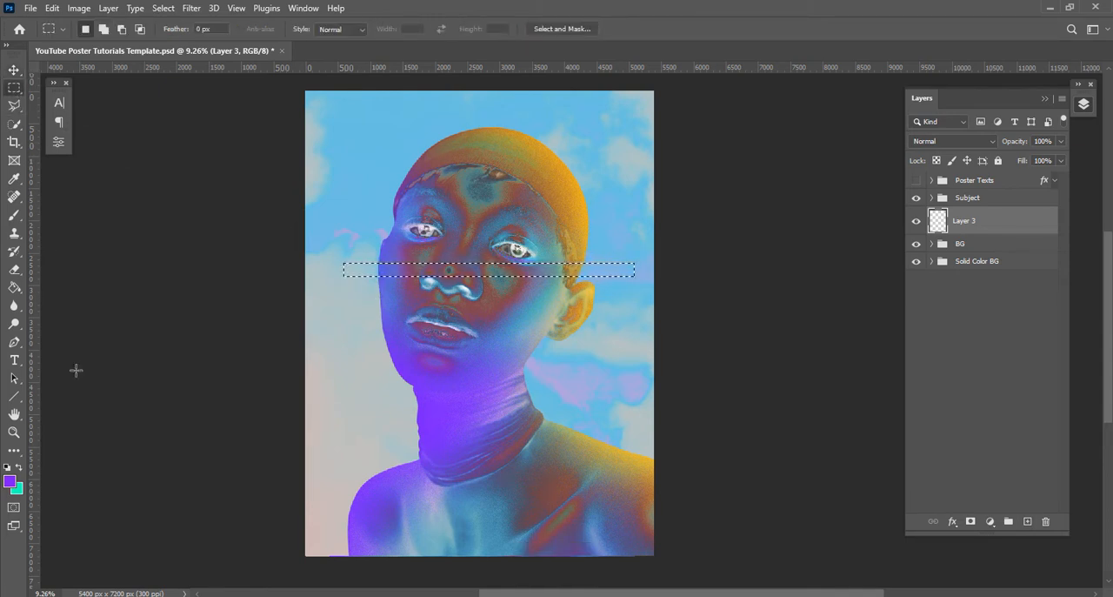
click(14, 287)
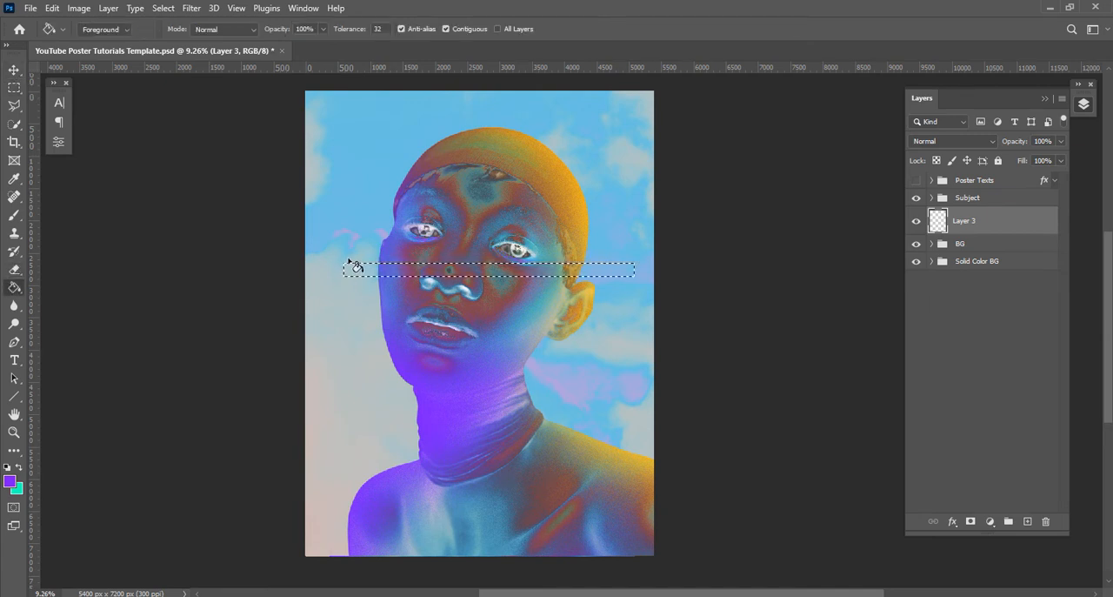
click(356, 269)
key(ctrl+d)
key(v)
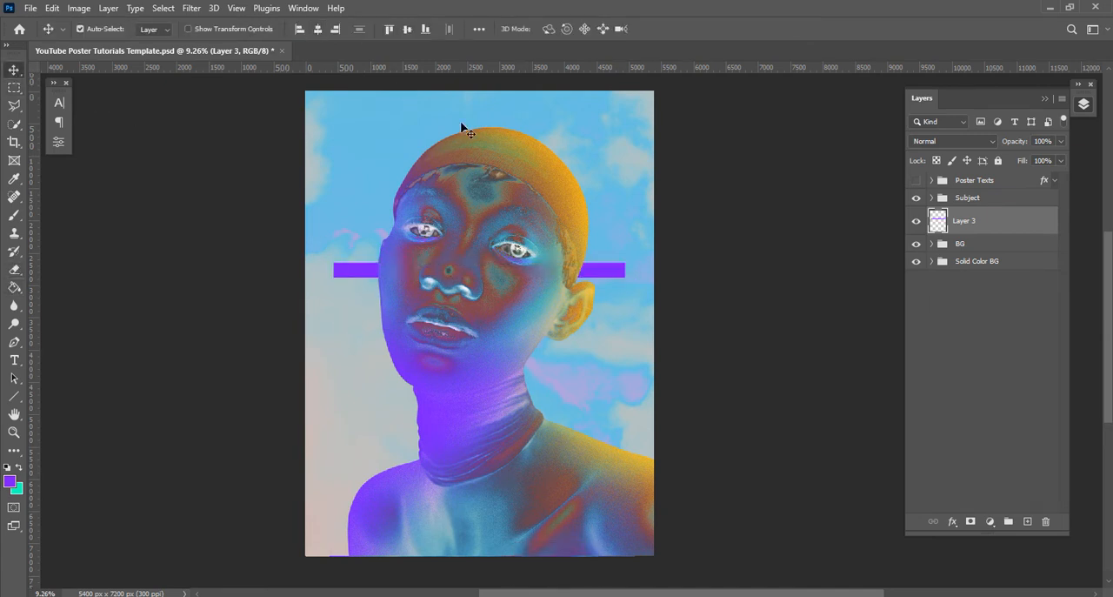
drag(632, 333, 638, 364)
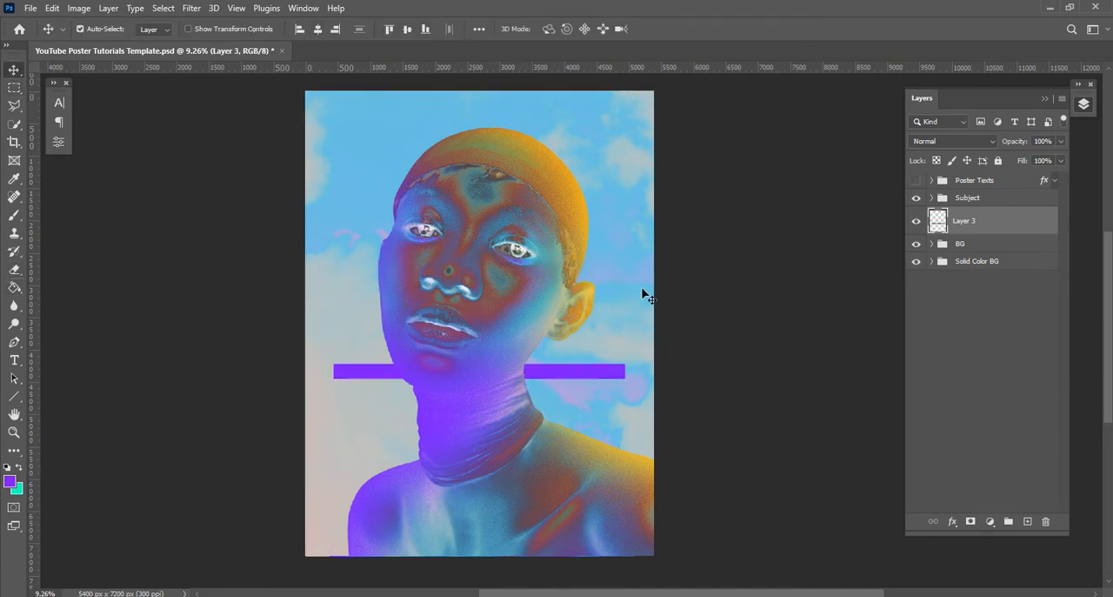
Duplicate the violet bar, fill the copy with teal, and arrange the two as parallel bars with teal underneath
key(space)
drag(719, 255, 714, 262)
alt+drag(612, 379, 611, 349)
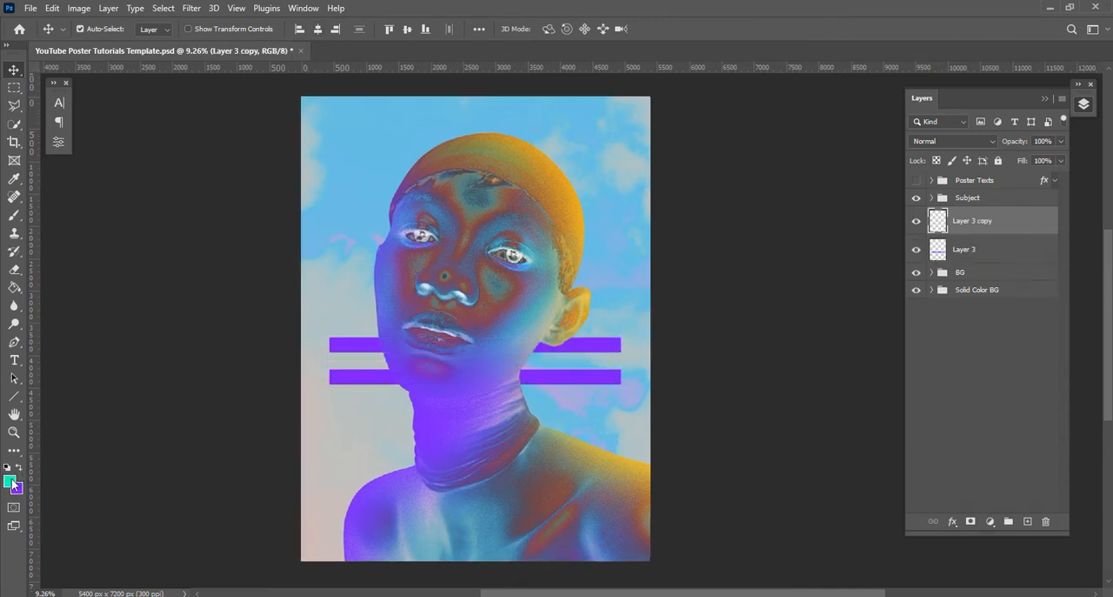
click(15, 289)
click(363, 346)
key(v)
mouse_move(348, 343)
mouse_down()
mouse_move(357, 380)
mouse_move(355, 352)
mouse_up()
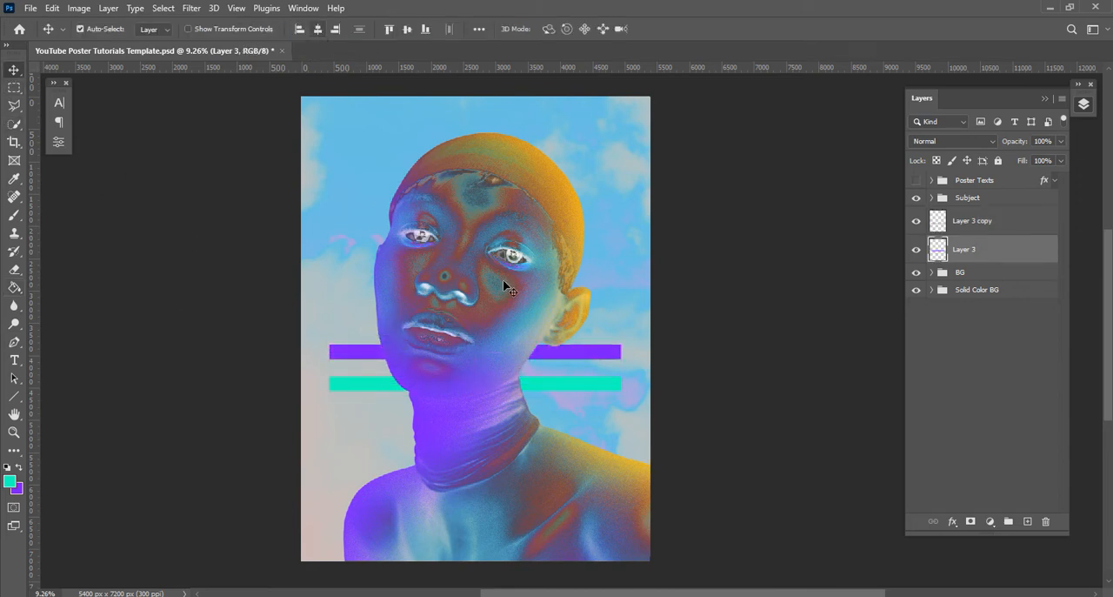
Duplicate the violet bar upward, sample a yellow as the foreground colour, and fill the new top bar with it
click(605, 383)
drag(614, 359, 619, 327)
key(i)
click(9, 481)
drag(241, 268, 240, 278)
key(Return)
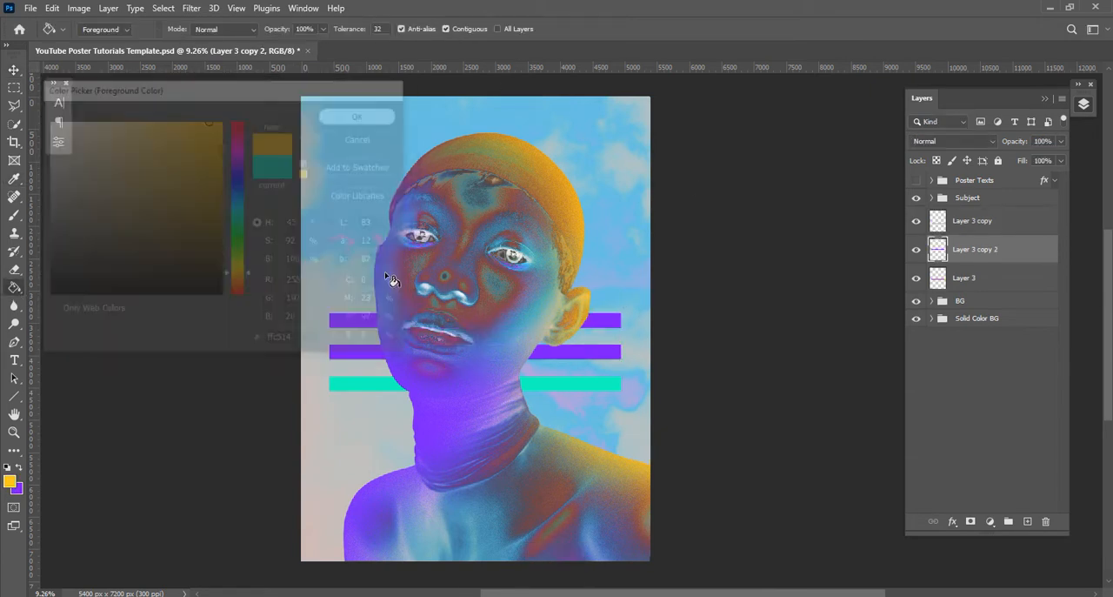
click(599, 321)
Group the three bar layers and name the group Shapes
click(14, 70)
click(972, 221)
shift+click(998, 279)
key(ctrl+g)
double_click(975, 221)
text(Shapes)
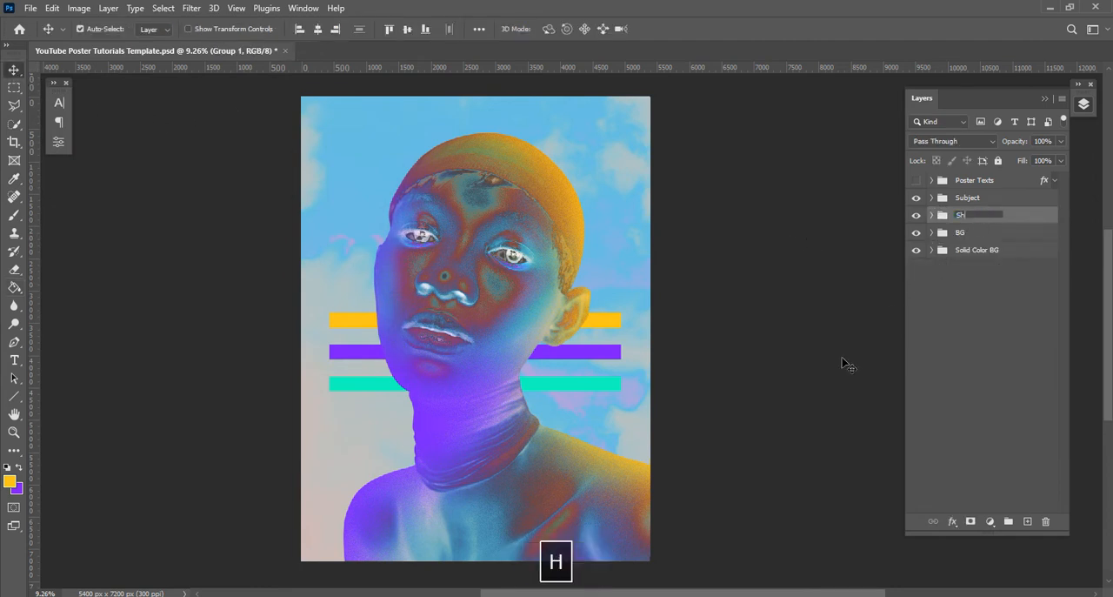
key(Return)
Move the whole Shapes group up slightly so the top bar sits level with the model's ear
key(ctrl+t)
mouse_move(599, 355)
mouse_down()
mouse_move(616, 318)
mouse_move(602, 339)
mouse_up()
click(689, 29)
key(space)
mouse_move(781, 262)
mouse_down()
mouse_move(772, 260)
mouse_move(782, 261)
mouse_up()
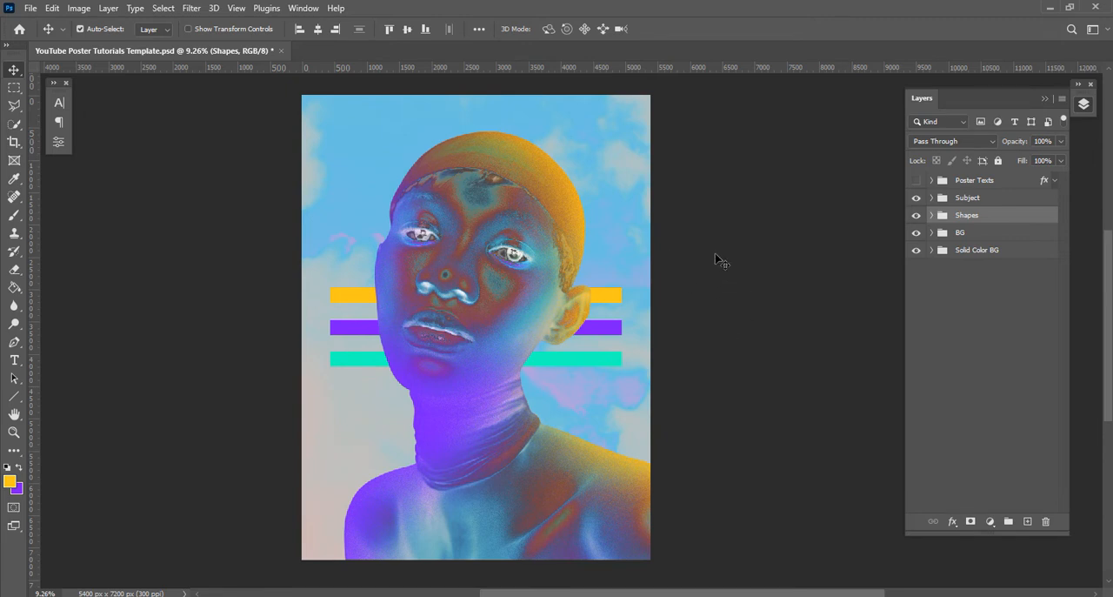
key(space)
drag(696, 256, 700, 248)
Place the omar-ram cloud photo from the No. 1 folder directly above the BG group and scale it to cover the canvas
click(966, 233)
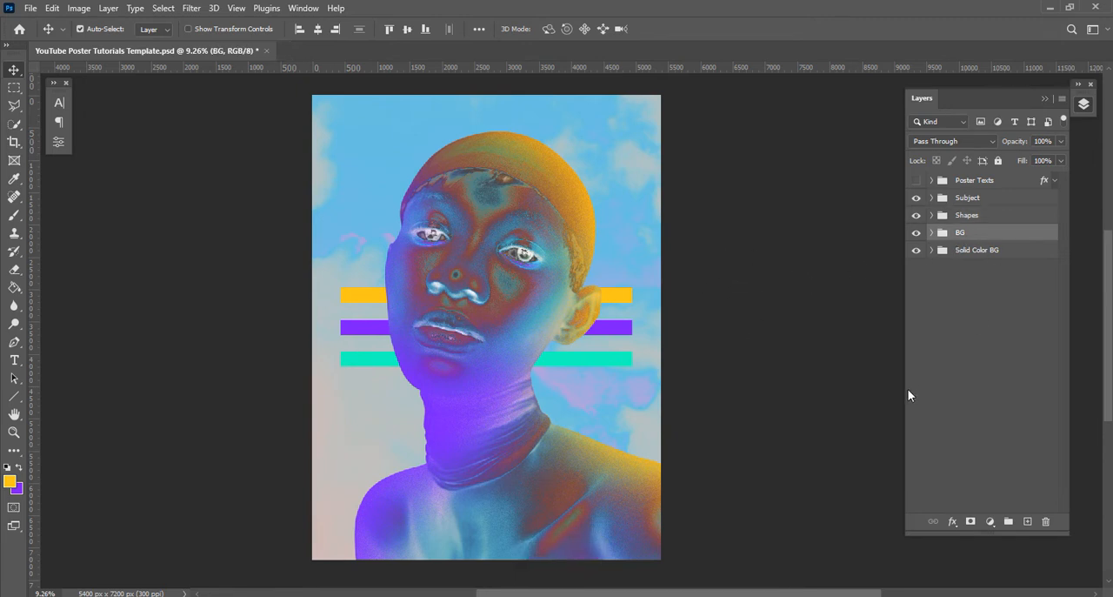
key(alt+Tab)
click(663, 242)
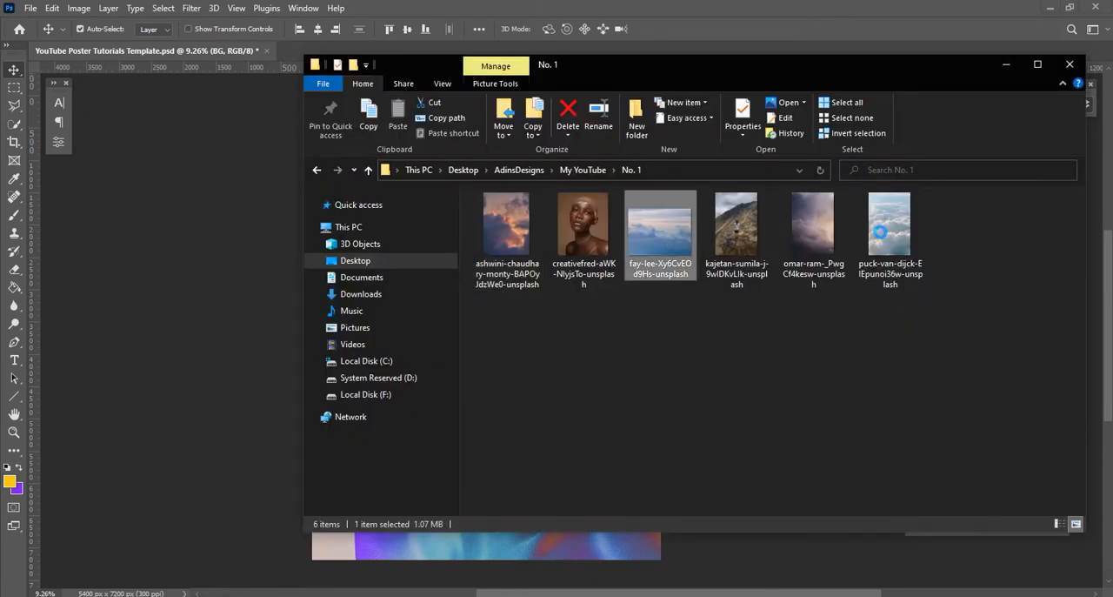
click(822, 228)
drag(820, 226, 181, 298)
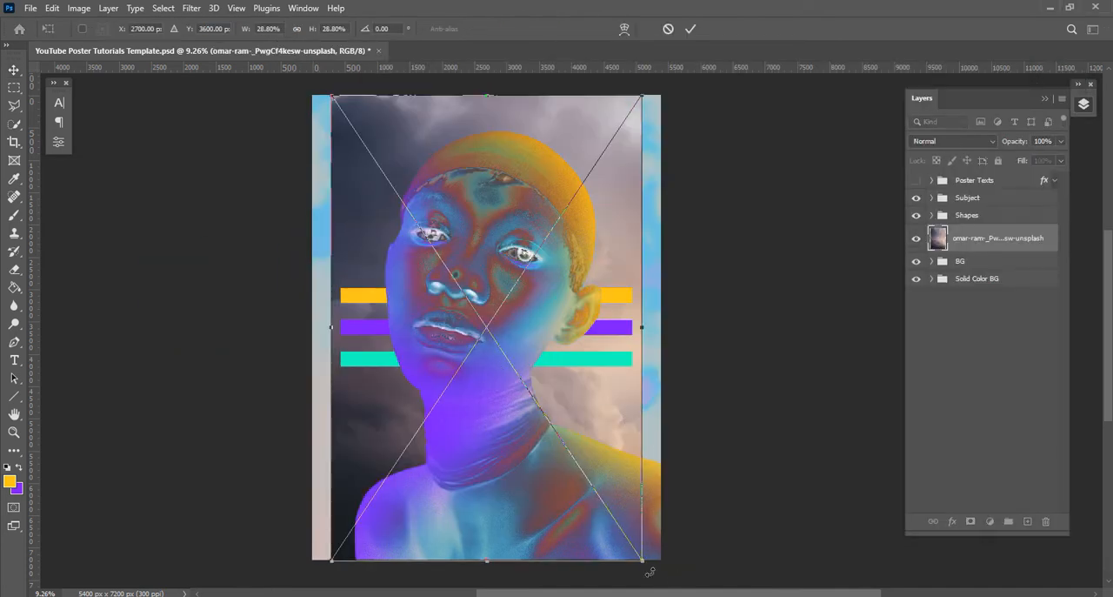
drag(641, 561, 666, 582)
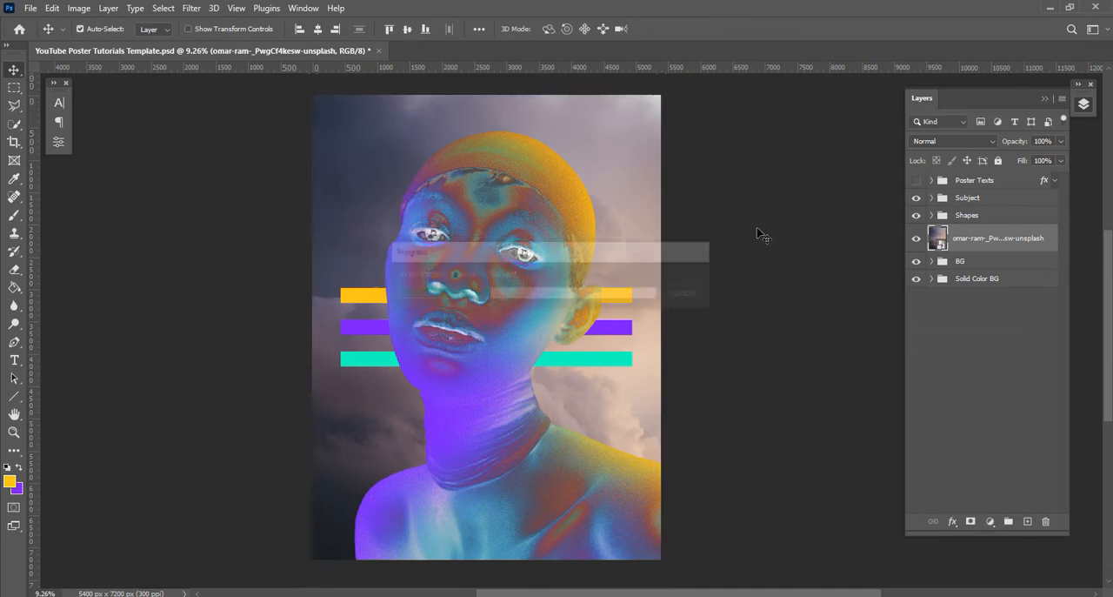
Set the omar-ram cloud layer's blend mode to Lighten
key(space)
click(942, 141)
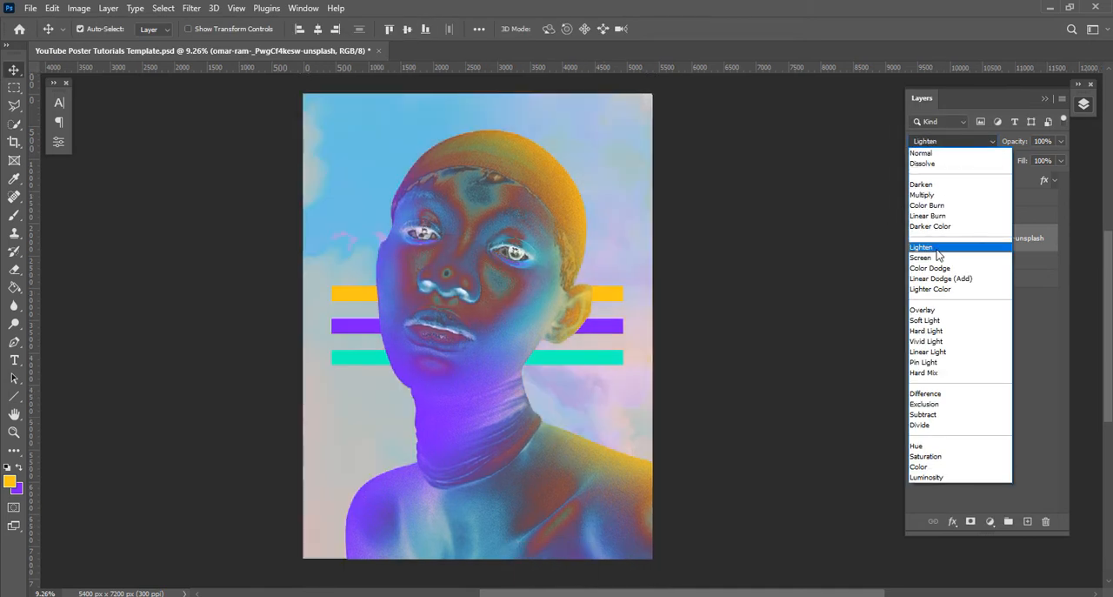
click(938, 249)
key(Return)
scroll(590, 372, up, 4)
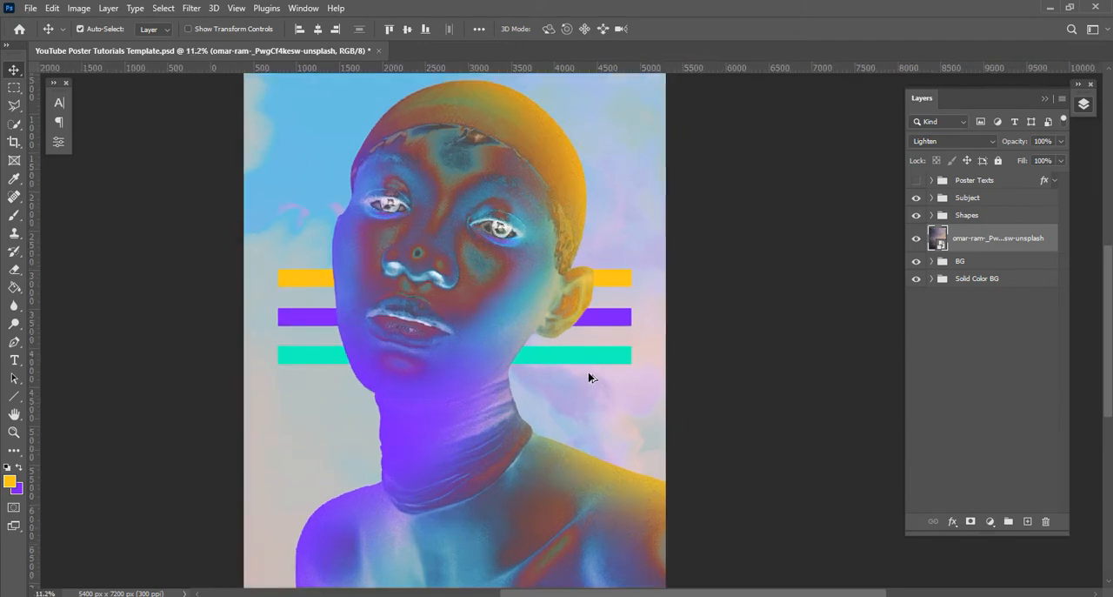
scroll(591, 372, down, 4)
Try the puck-van-dijck cloud photo scaled over the canvas in place of the omar-ram layer, preview Screen blending, and delete it
key(alt+Tab)
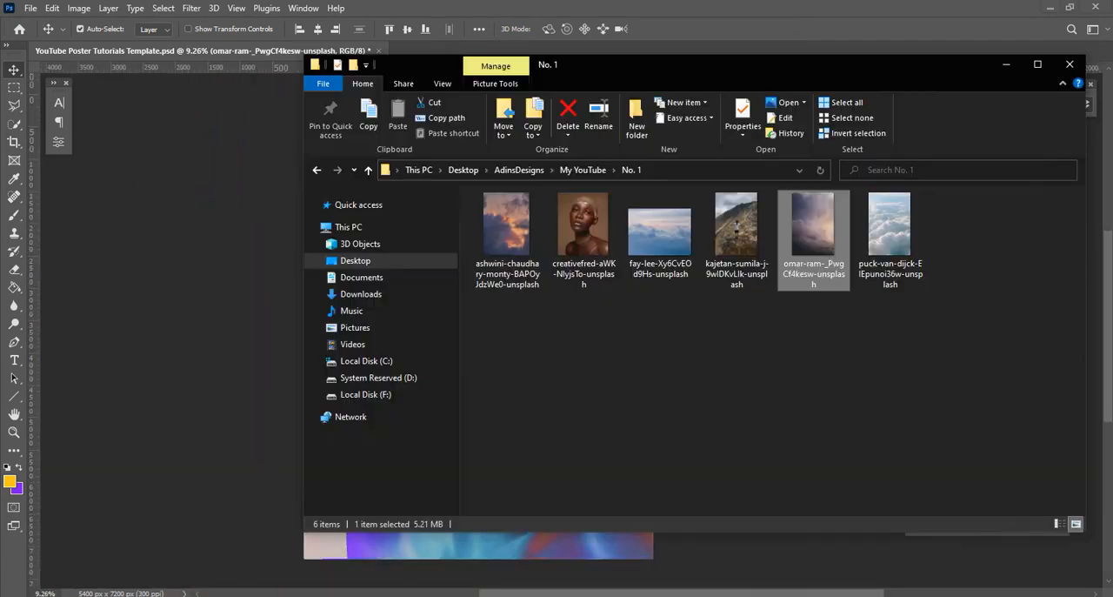
drag(874, 263, 380, 355)
drag(633, 561, 654, 583)
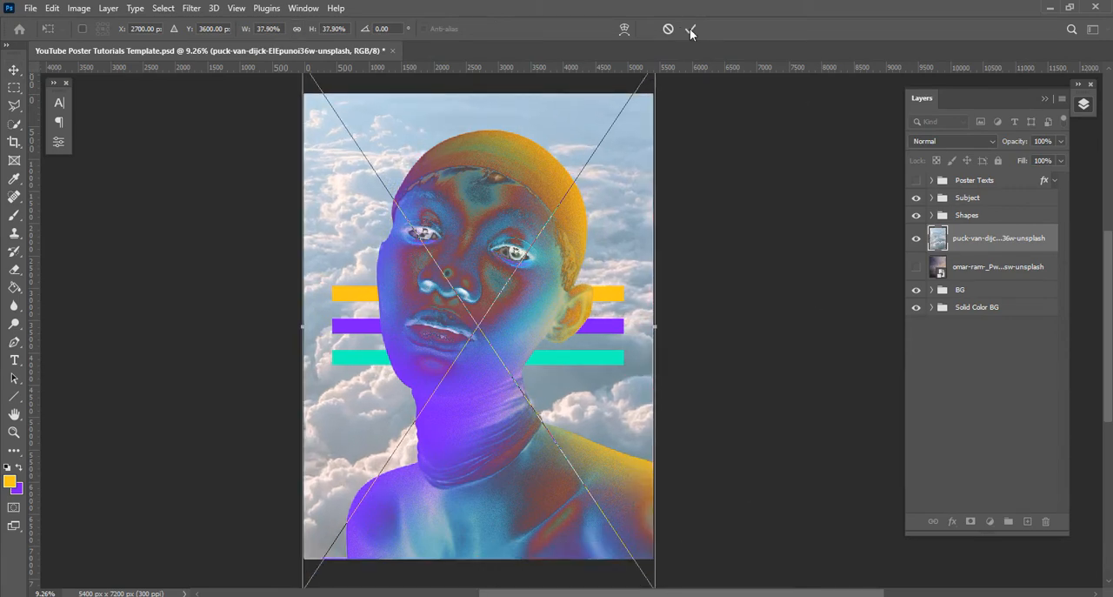
click(956, 140)
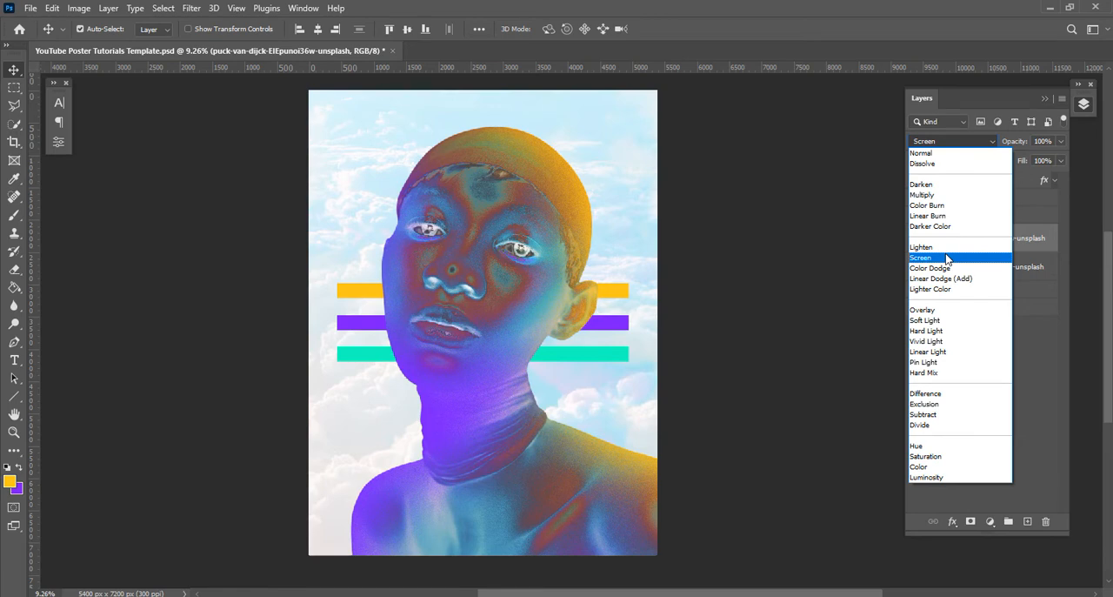
click(787, 335)
key(Return)
key(Delete)
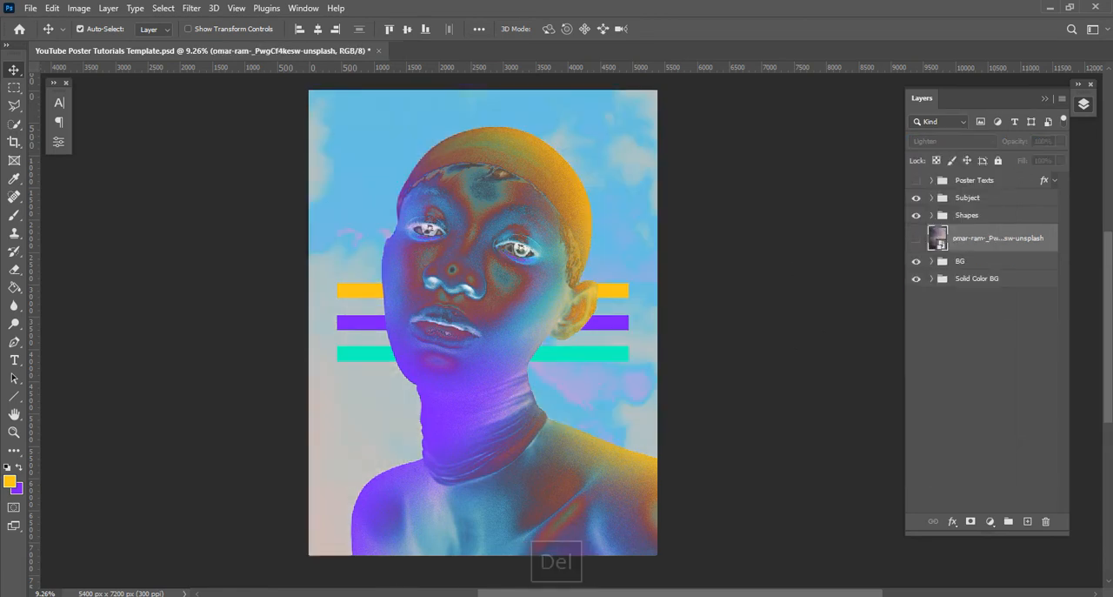
Place the fay-lee cloud photo above the omar-ram layer, then hide it and show the omar-ram layer again
key(alt+Tab)
drag(657, 237, 169, 332)
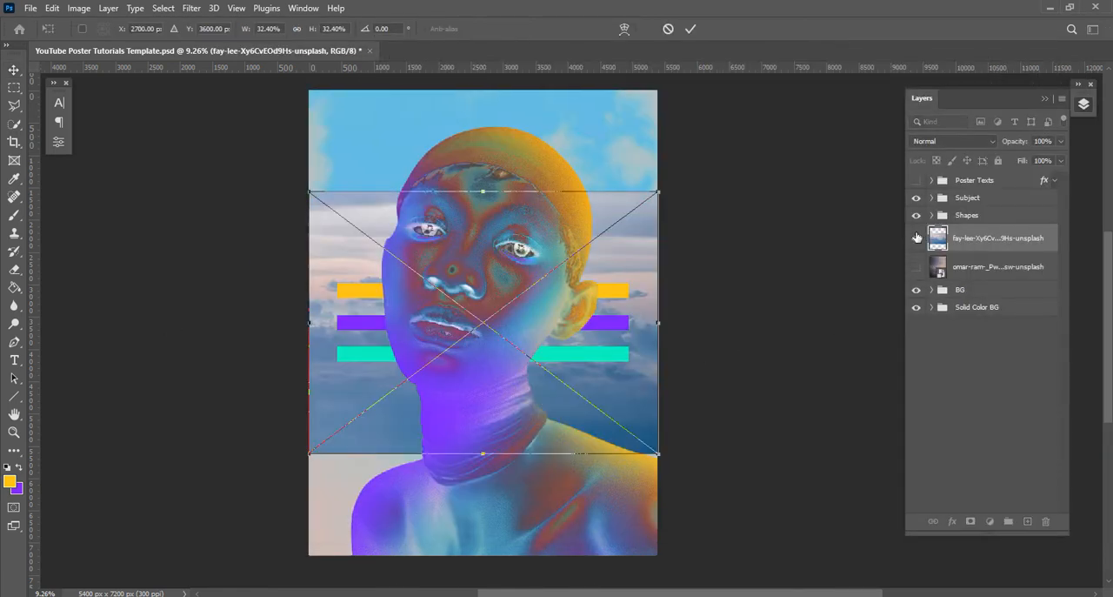
click(691, 29)
click(916, 237)
click(916, 268)
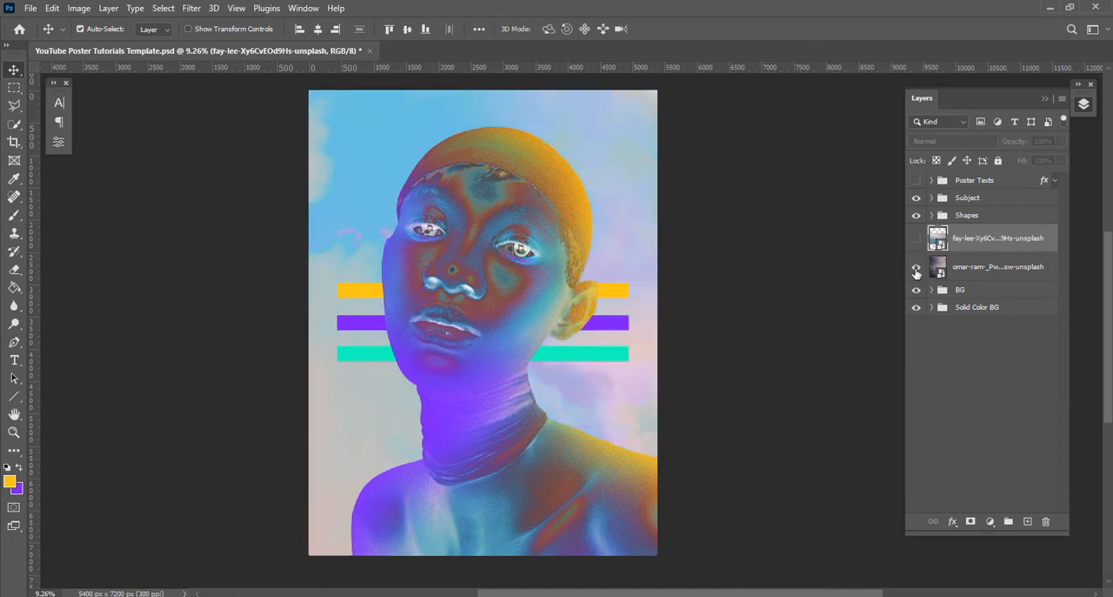
Put the omar-ram cloud layer into its own group and name the group Clouds
click(991, 269)
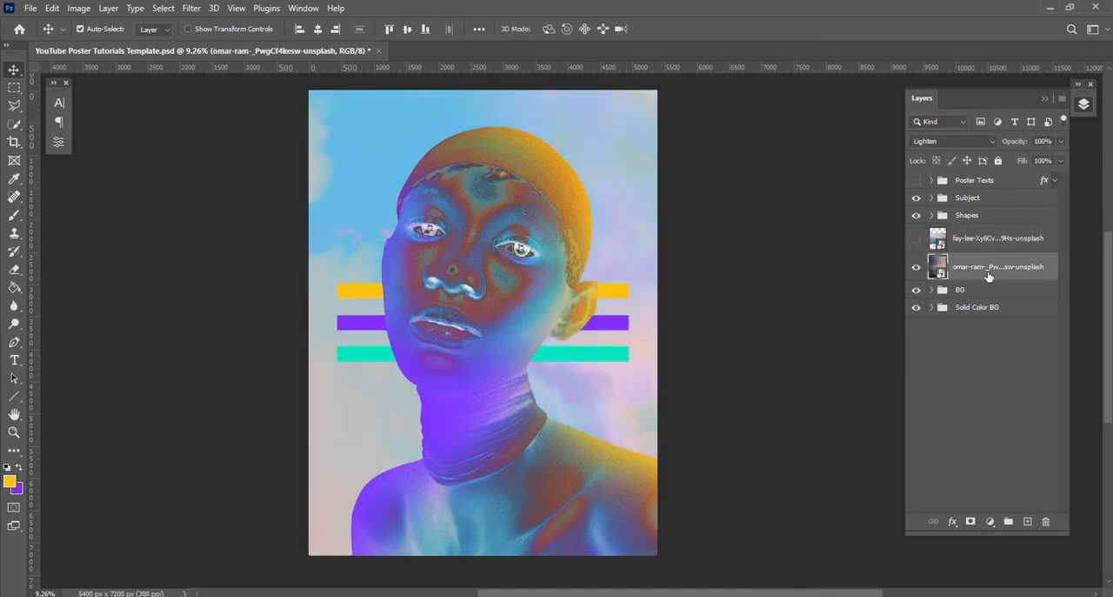
key(ctrl+g)
double_click(966, 261)
text(Clouds)
key(Return)
click(932, 261)
click(962, 245)
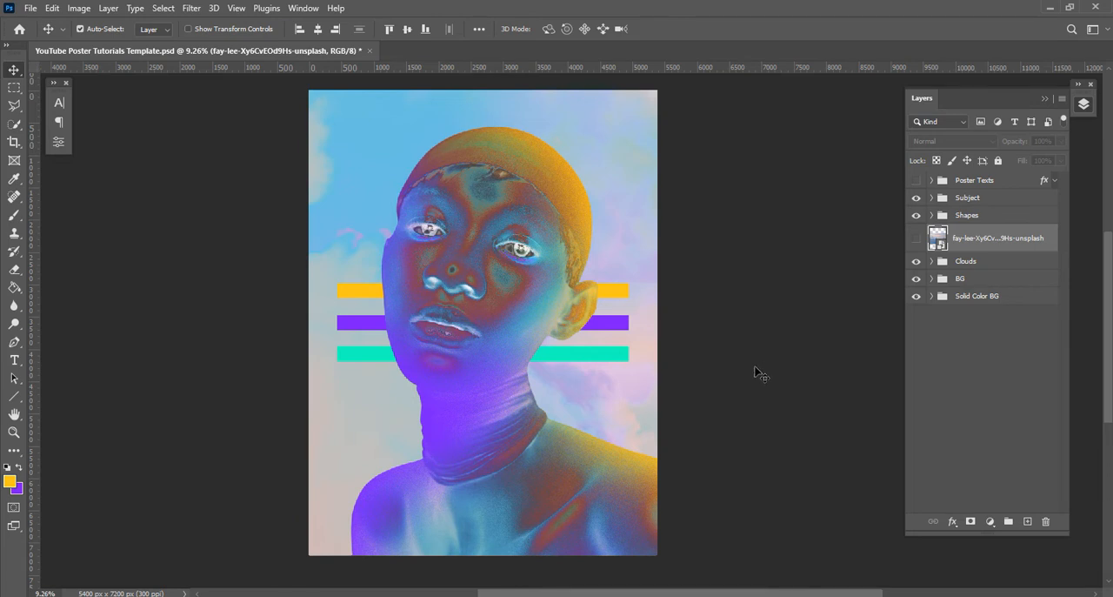
Add a mask to the Shapes group and paint black with a 3100 px brush to fade the bars' left-hand and lower parts
key(space)
drag(740, 413, 753, 395)
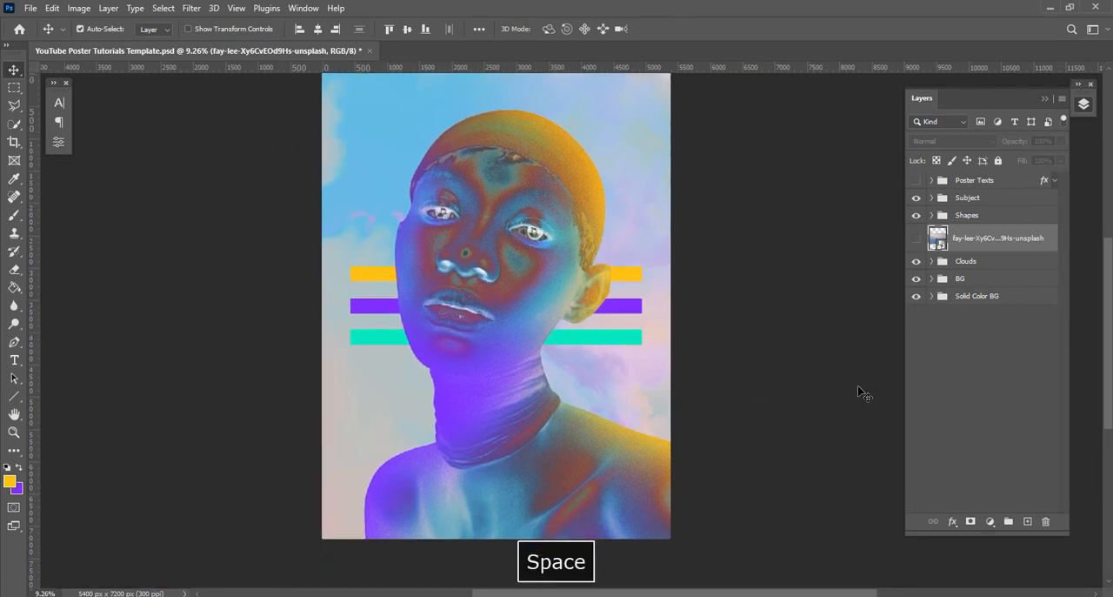
click(974, 218)
click(972, 521)
click(14, 214)
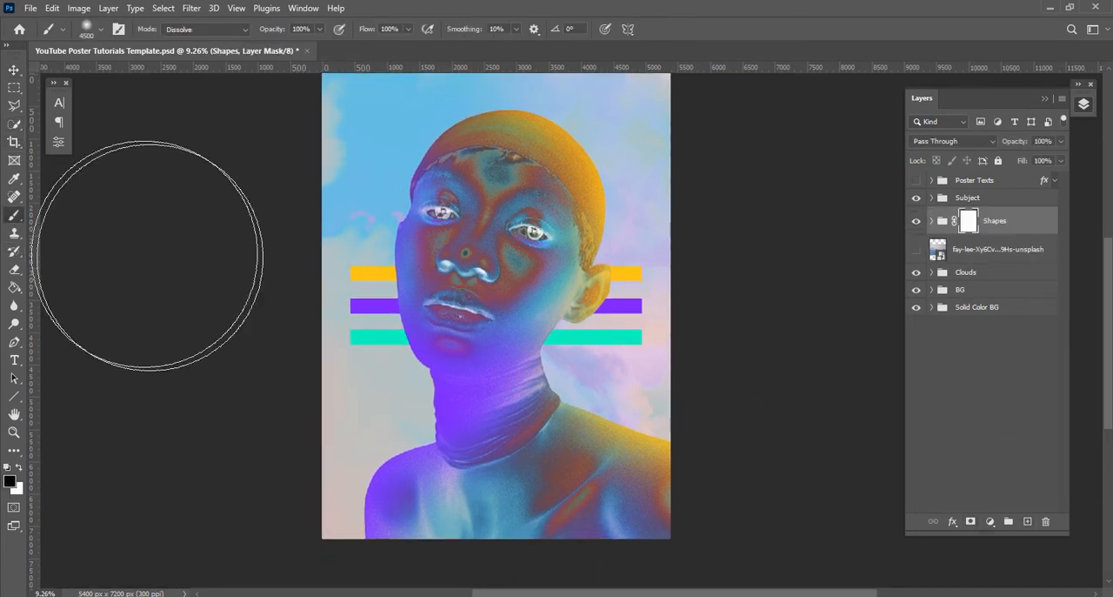
key(bracketleft)
key(bracketleft)
mouse_move(348, 410)
mouse_down()
mouse_move(261, 249)
mouse_move(428, 413)
mouse_move(474, 487)
mouse_move(535, 409)
mouse_move(531, 444)
mouse_move(567, 426)
mouse_up()
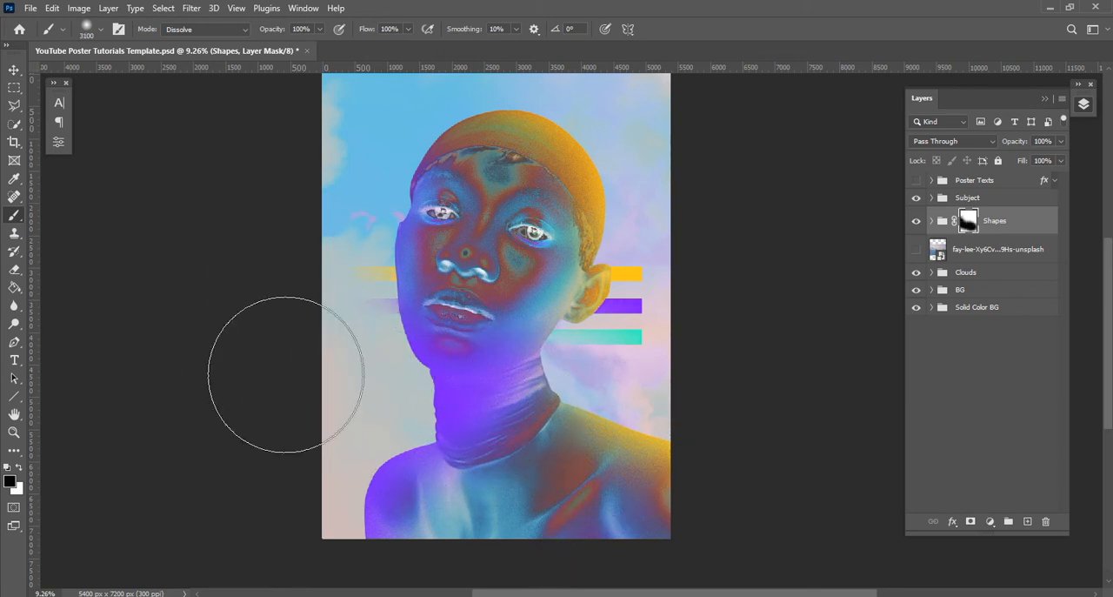
click(13, 70)
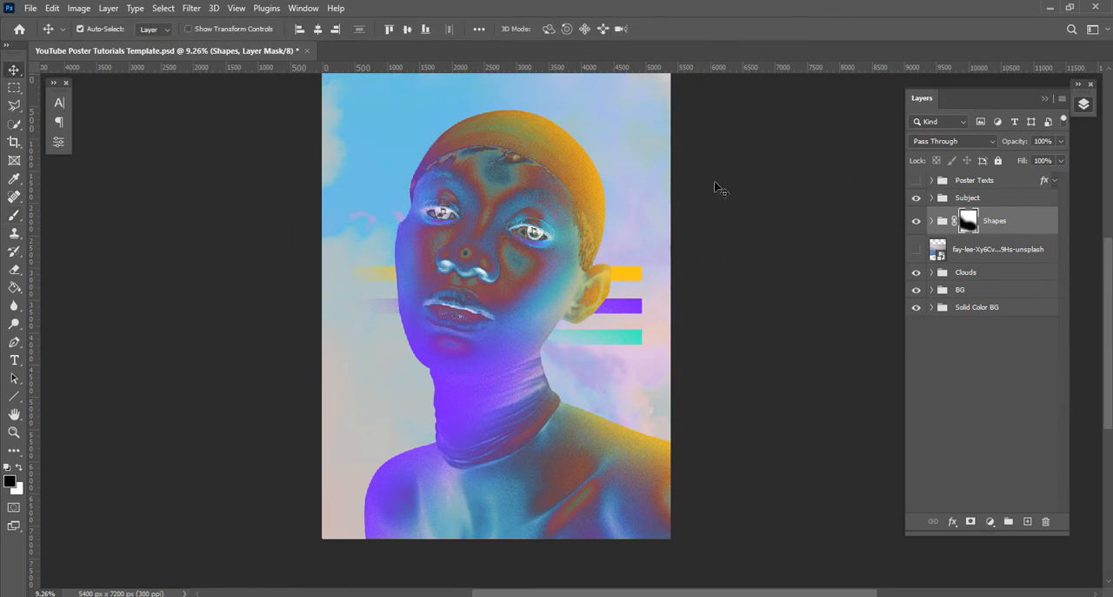
Add a layer above the Subject group and fill a small four-sided polygonal selection on the forehead with yellow
key(space)
drag(728, 169, 730, 194)
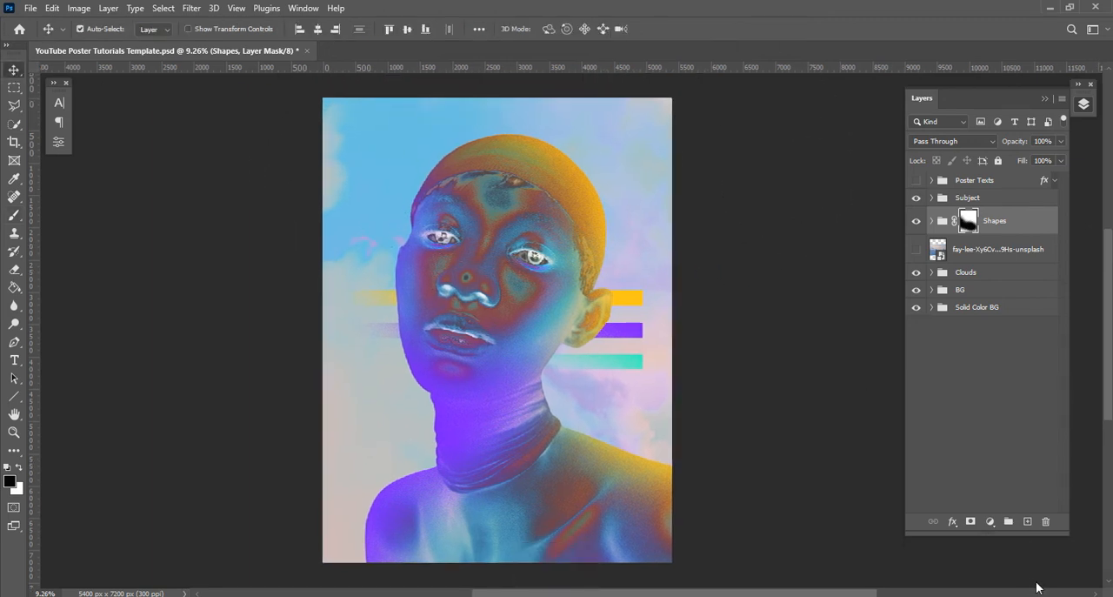
key(alt+bracketright)
click(1028, 522)
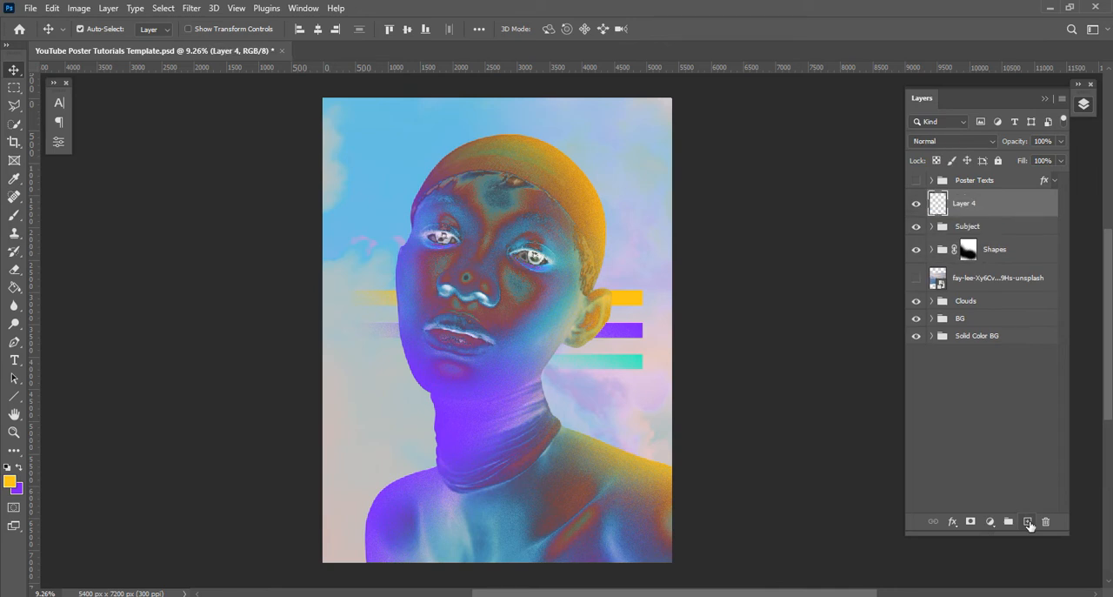
click(12, 106)
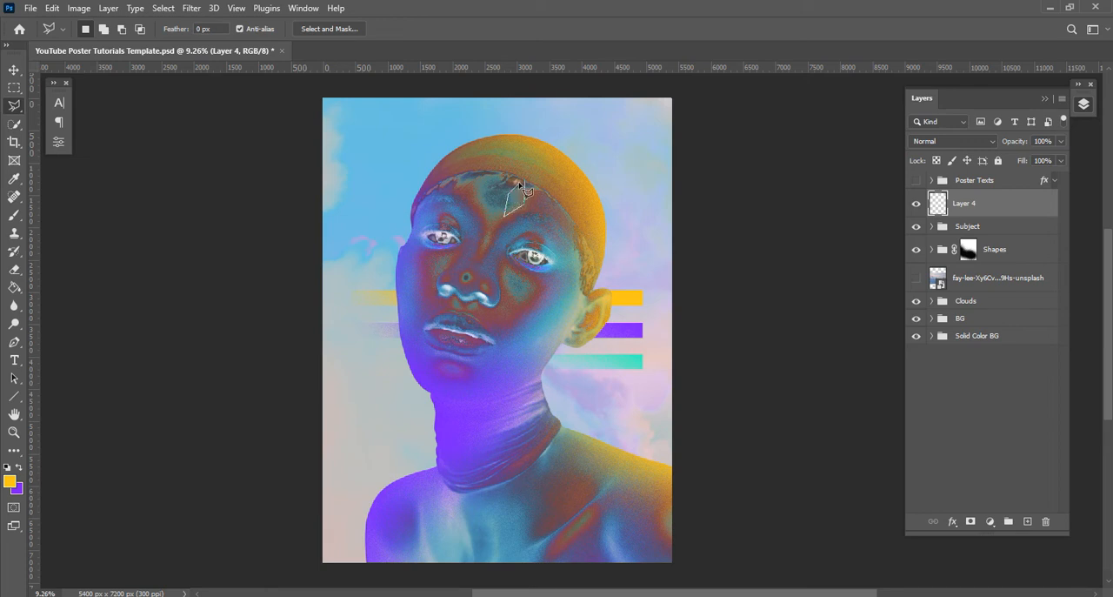
click(13, 289)
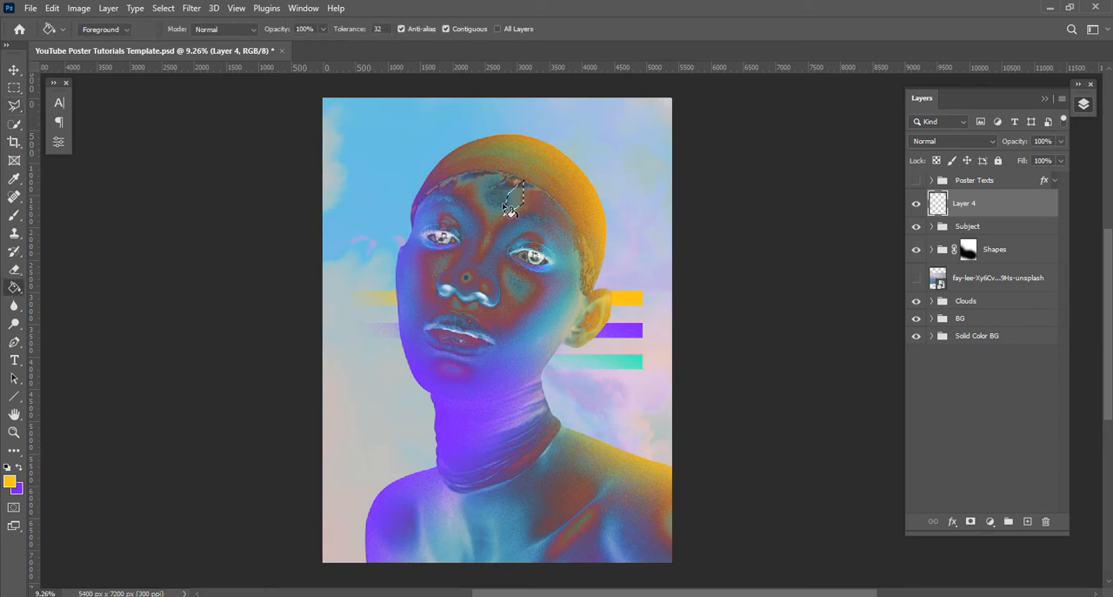
key(ctrl+d)
Fill a violet polygon behind the yellow shape's left edge on a new layer directly above the Subject group, and select the yellow shape's layer
ctrl+click(1028, 521)
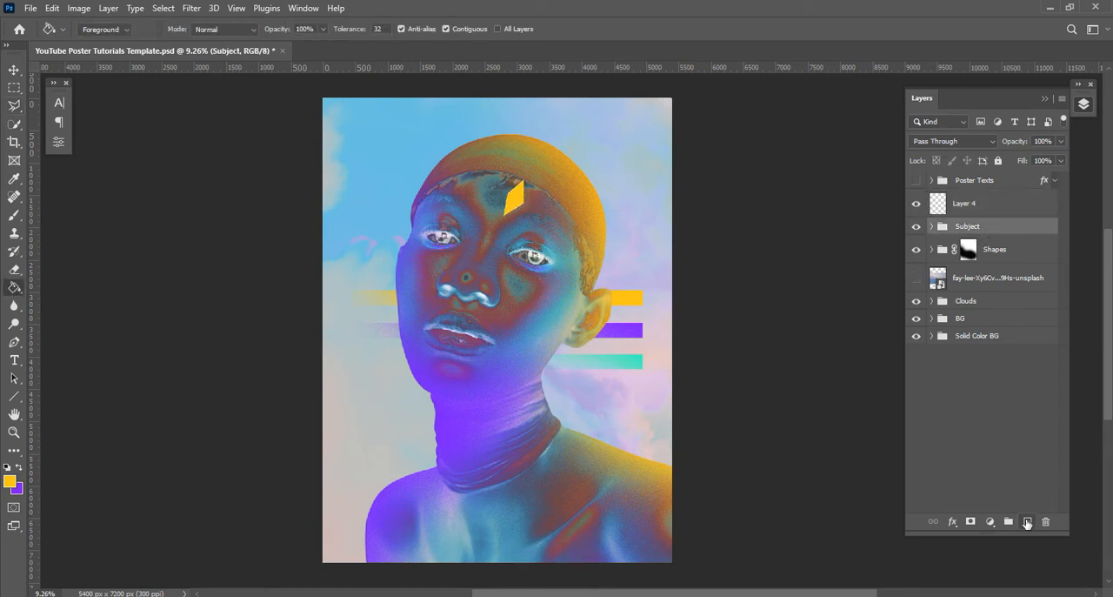
click(14, 107)
scroll(553, 237, up, 3)
key(space)
drag(547, 148, 538, 260)
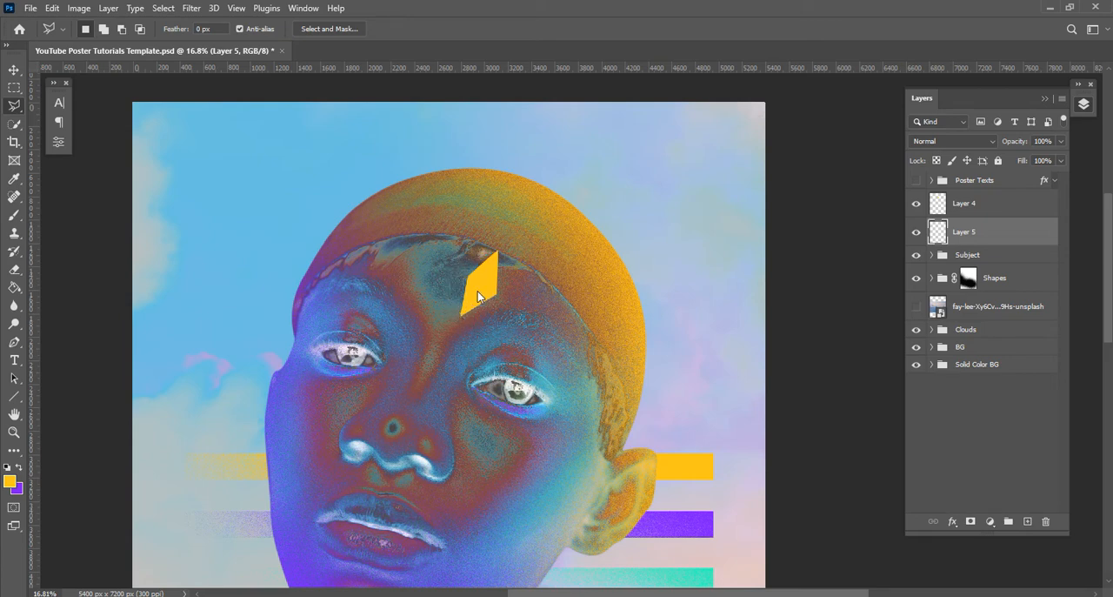
click(14, 287)
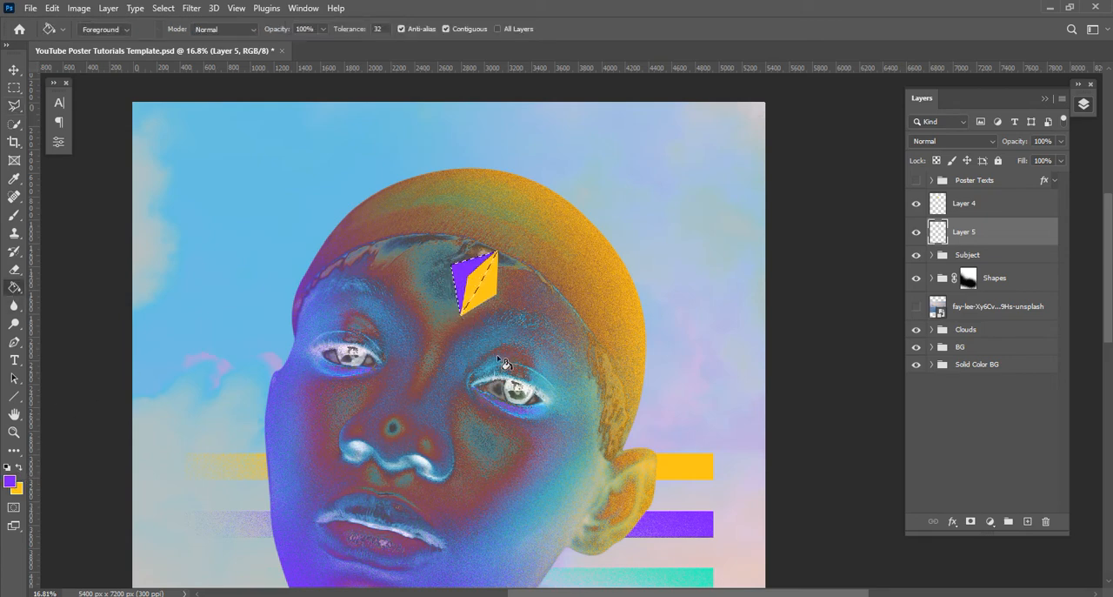
key(ctrl+d)
key(v)
click(492, 295)
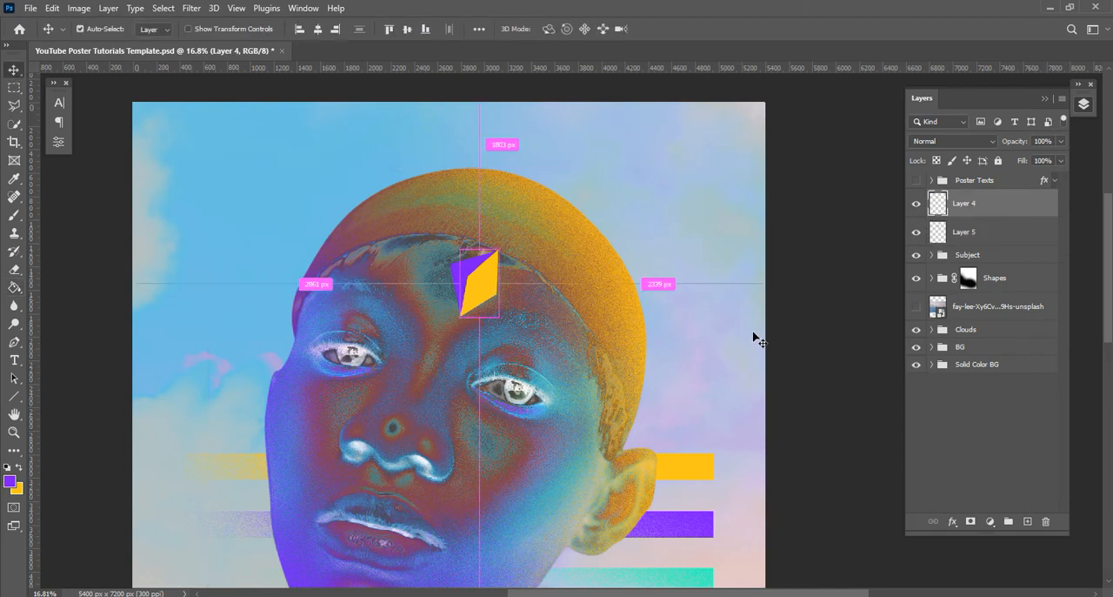
Warp the yellow forehead shape so its lower right-hand edge bulges slightly outward
key(ctrl+t)
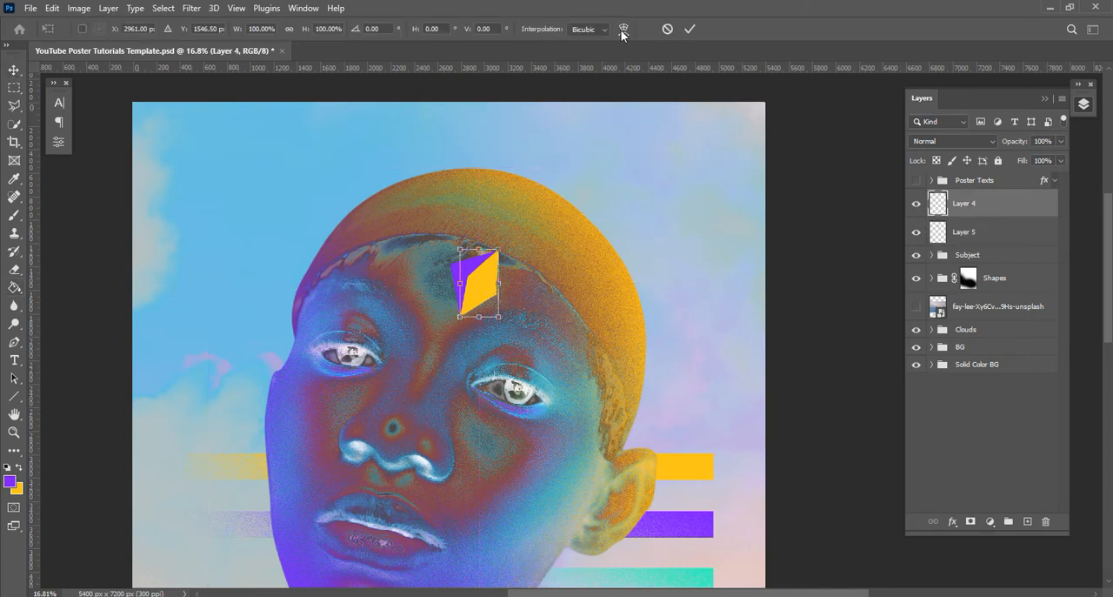
click(622, 29)
mouse_move(502, 300)
mouse_down()
mouse_move(488, 326)
mouse_move(511, 301)
mouse_up()
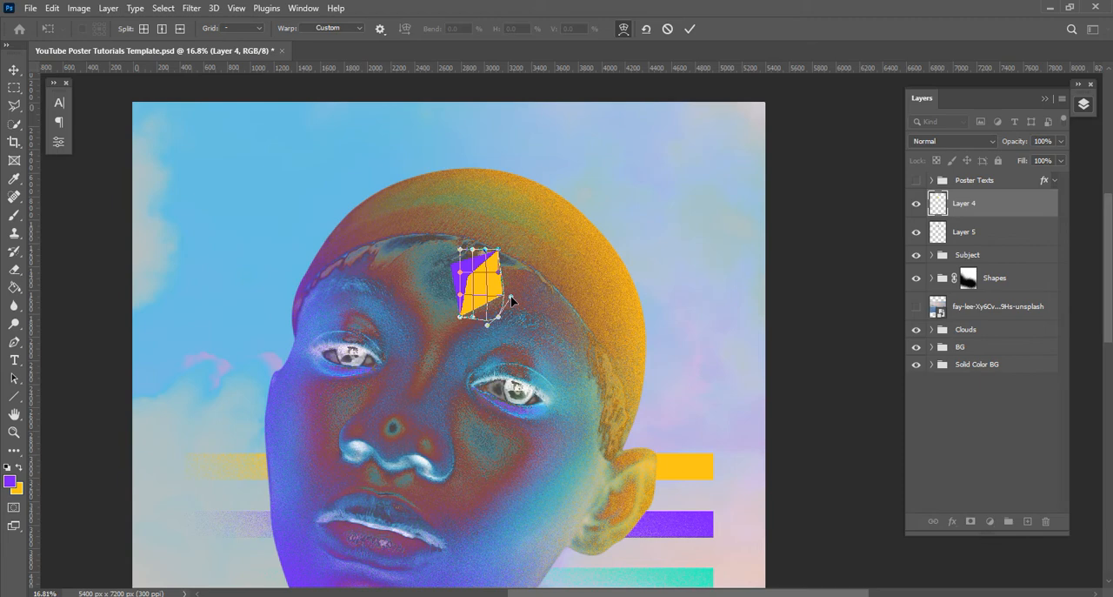
click(690, 29)
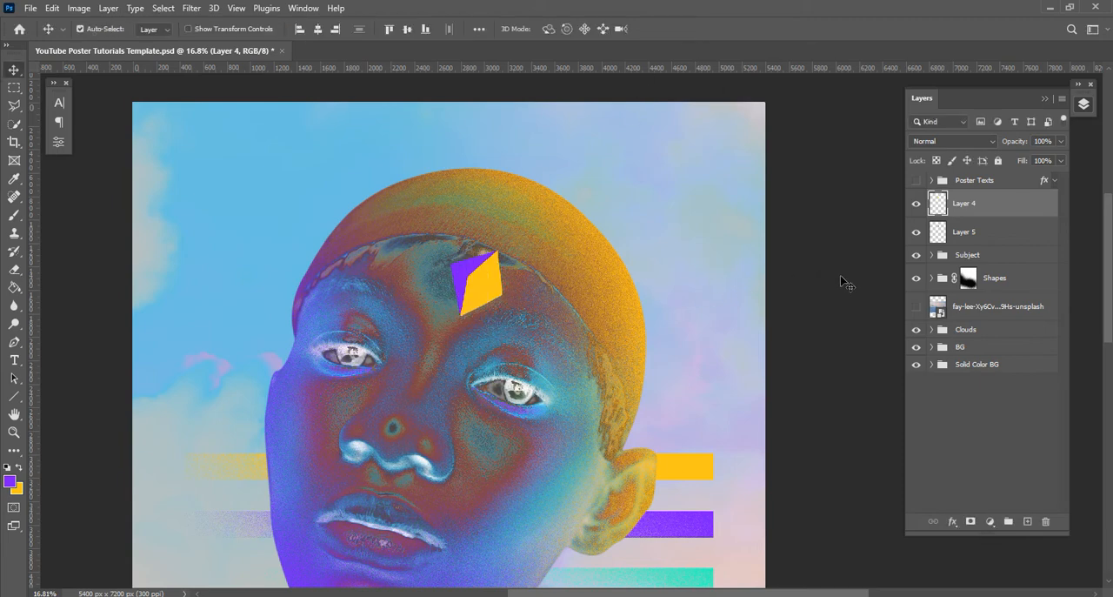
Group the yellow and violet forehead shape layers and name the group Star
ctrl+click(966, 235)
key(ctrl+g)
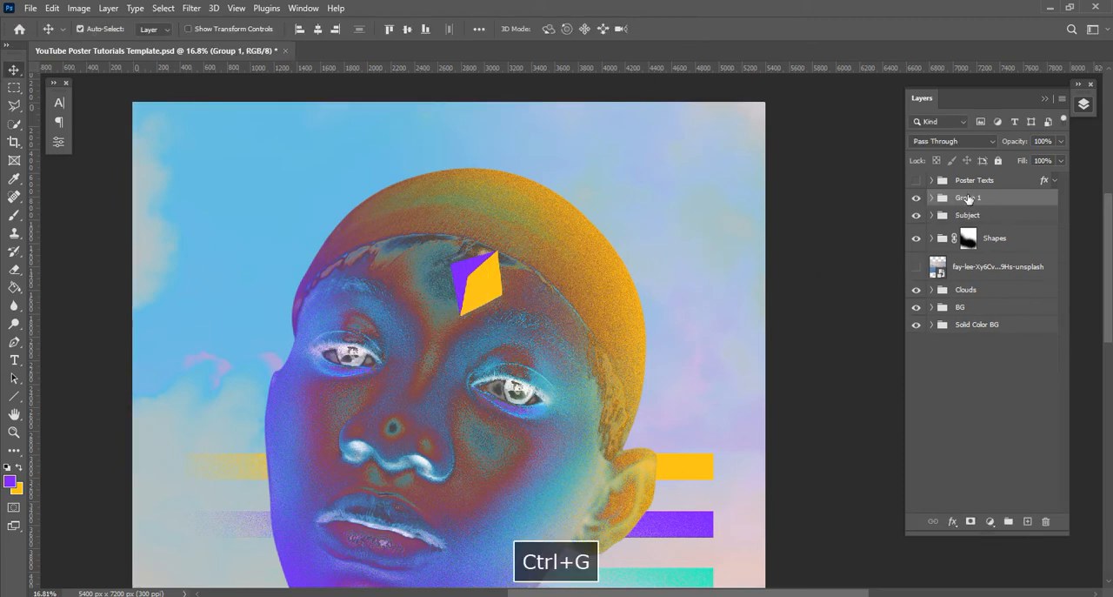
text(Start)
key(Return)
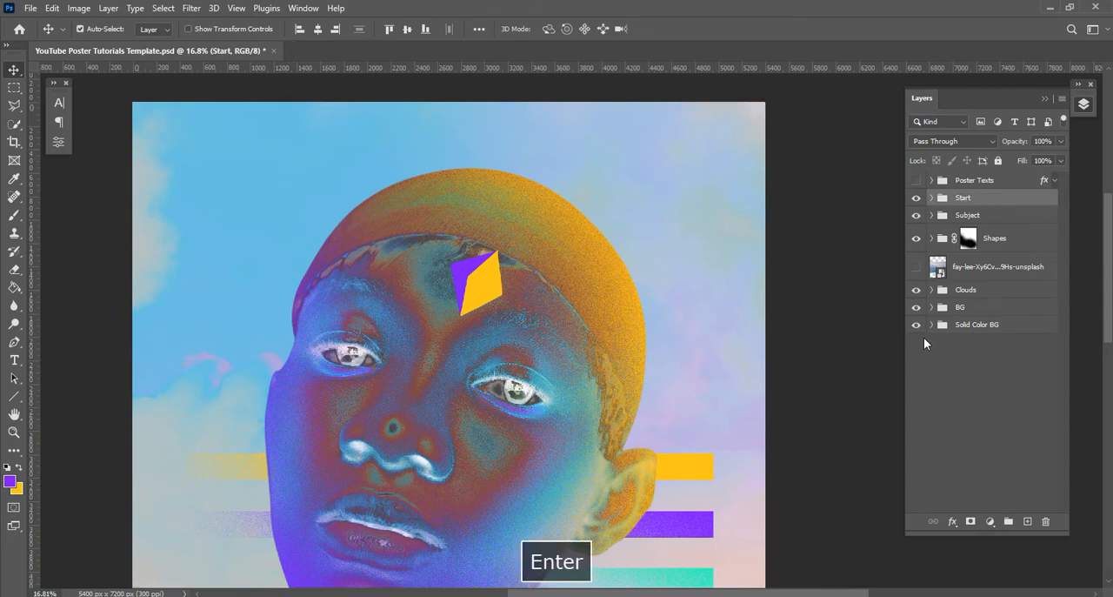
double_click(964, 198)
text(Star)
key(Return)
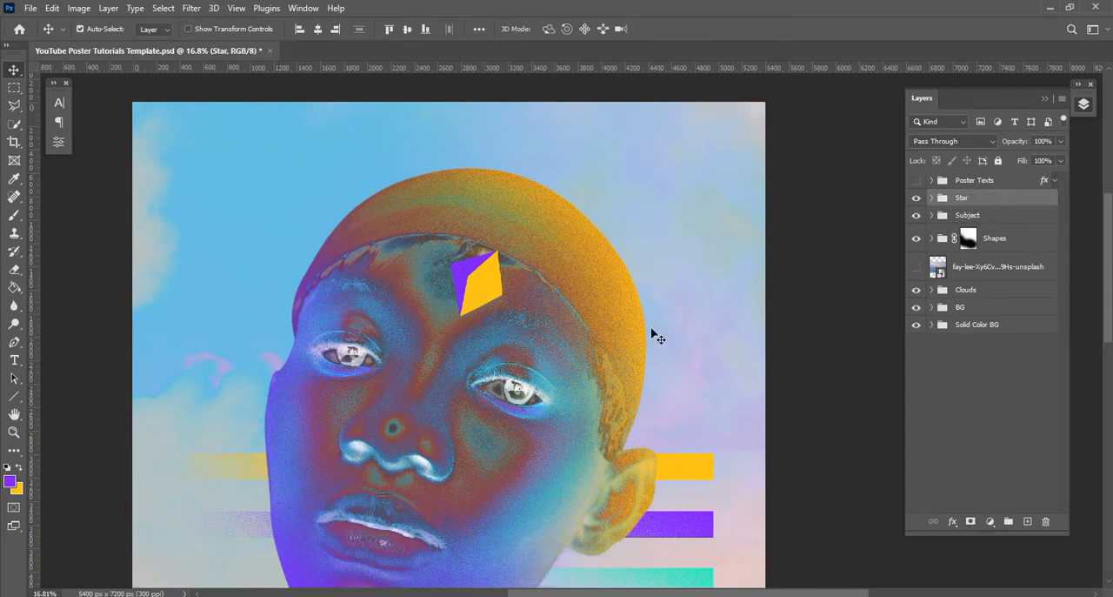
Move the Star group left towards the middle of the forehead and rotate it slightly to follow the face's tilt
key(ctrl+t)
drag(478, 287, 451, 286)
drag(492, 235, 485, 227)
click(689, 29)
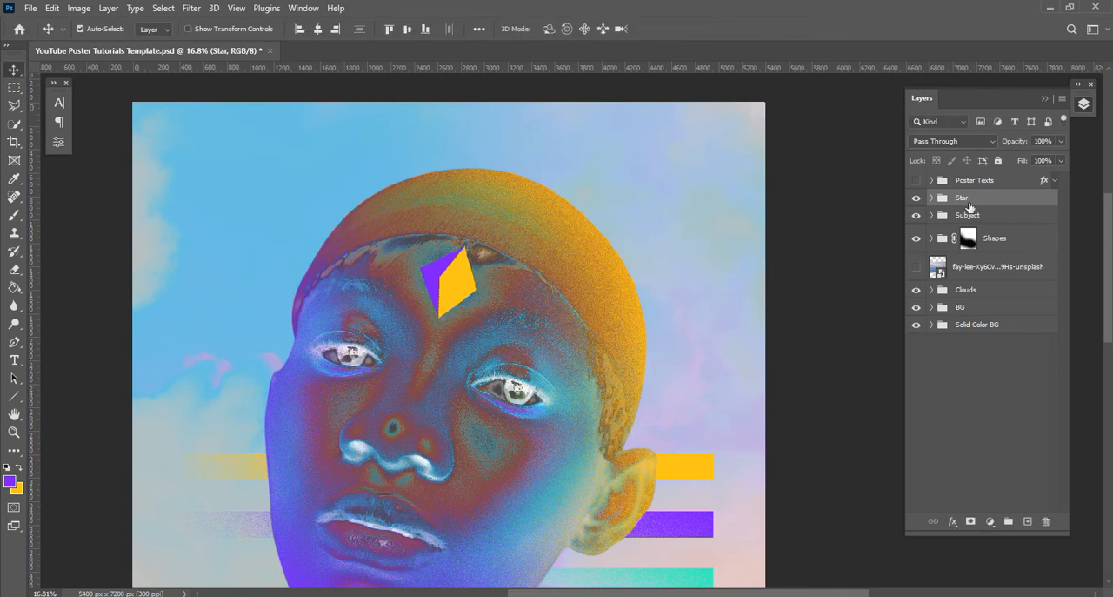
Add a new layer above the yellow shape inside the Star group and clip it to that shape
click(932, 198)
click(946, 218)
click(1027, 521)
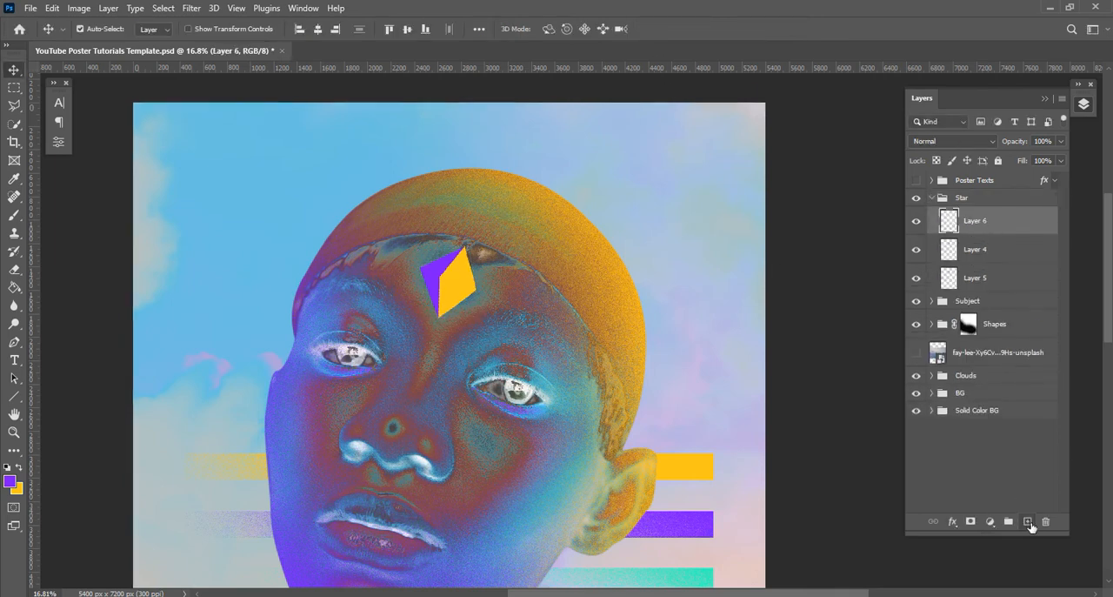
alt+click(999, 235)
Paint grainy violet shading over the yellow facet's left side with a 700 px Dissolve brush, undoing the larger brush's stroke first
click(13, 218)
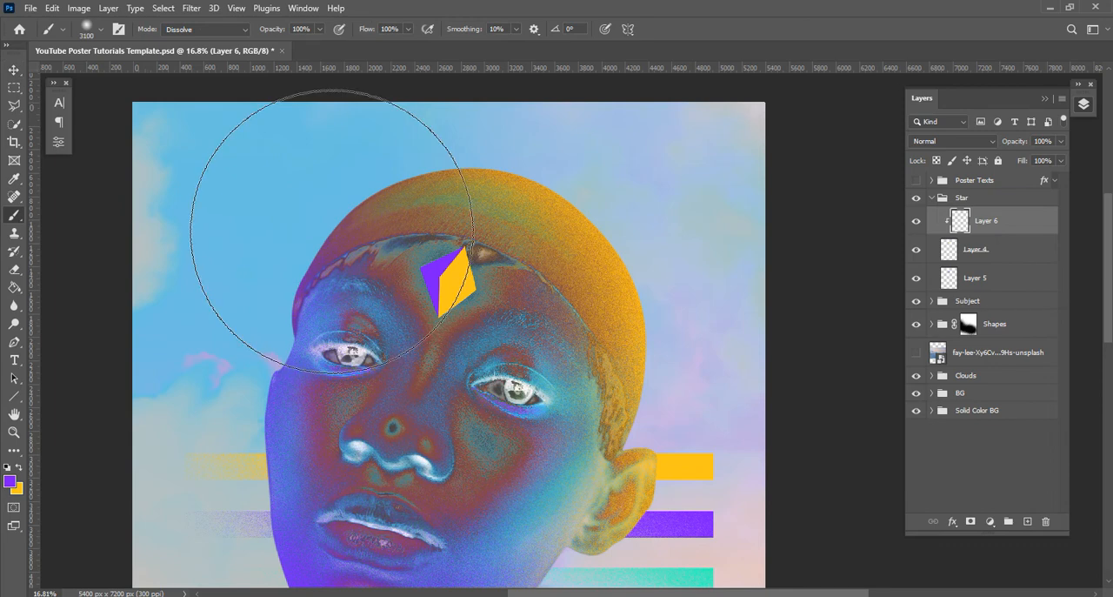
key(bracketleft)
key(bracketleft)
key(bracketleft)
key(bracketleft)
key(bracketleft)
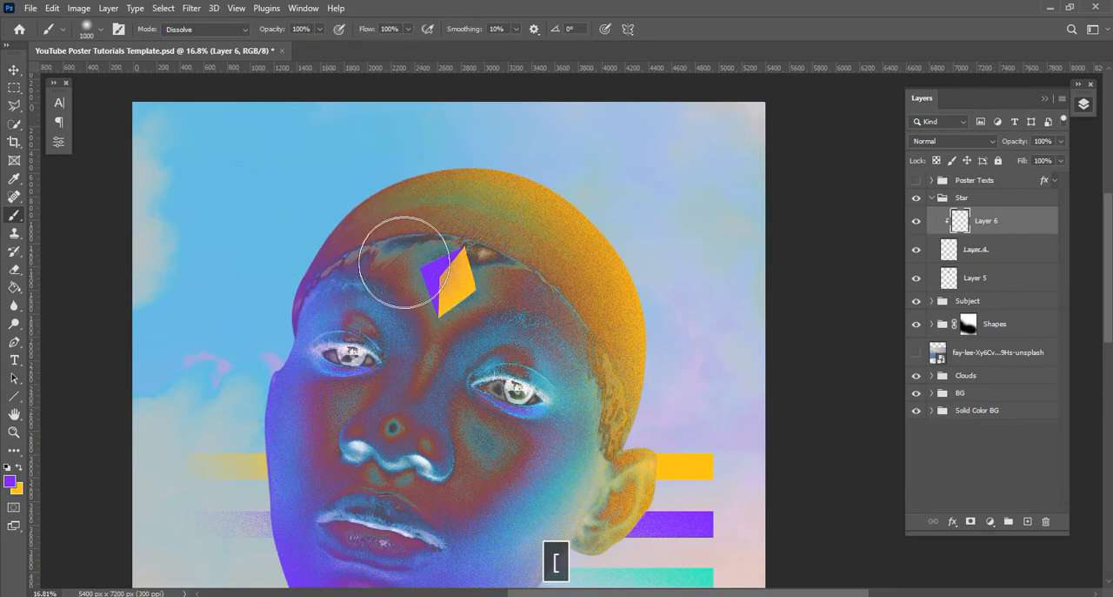
key(ctrl+z)
key(bracketleft)
key(bracketleft)
key(bracketleft)
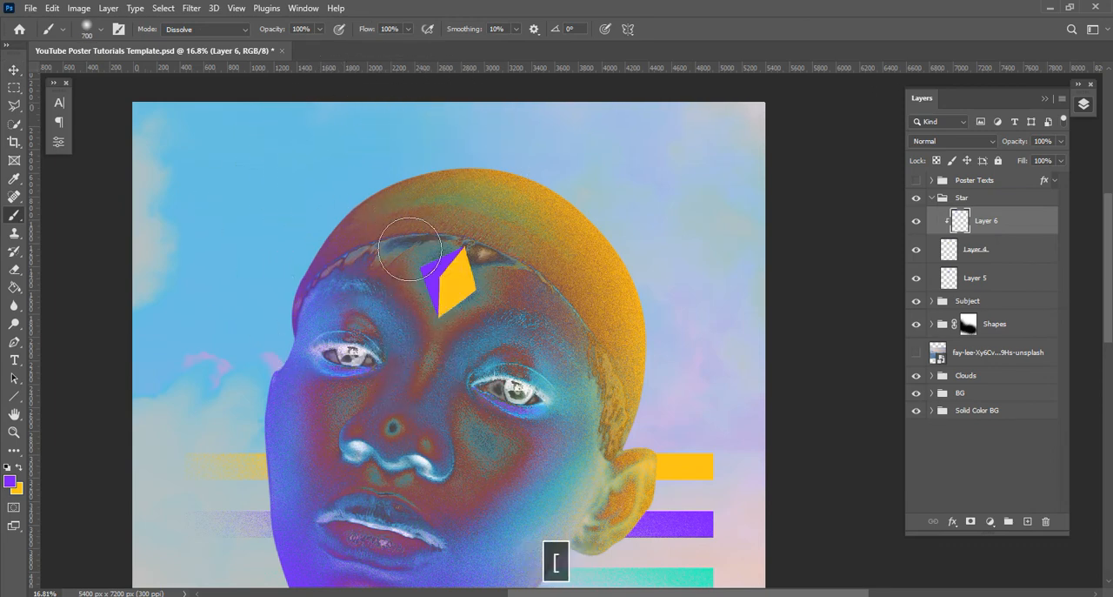
mouse_move(408, 316)
mouse_down()
mouse_move(412, 272)
mouse_move(436, 186)
mouse_up()
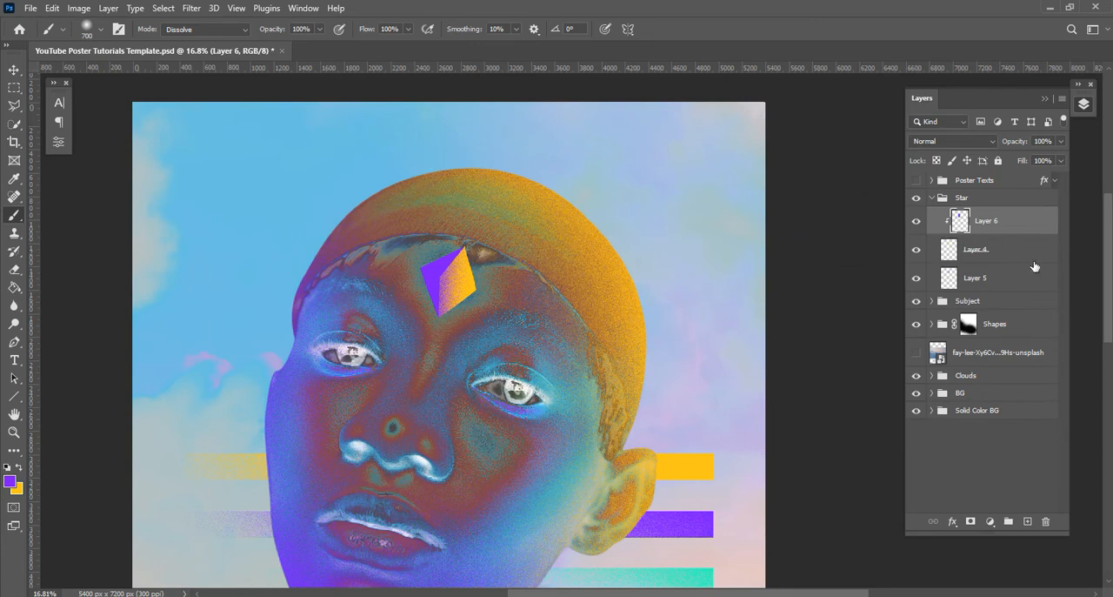
Add a layer clipped to the violet shape and brush yellow over its edges at 700 px, redoing the stroke once
click(1002, 279)
click(1028, 521)
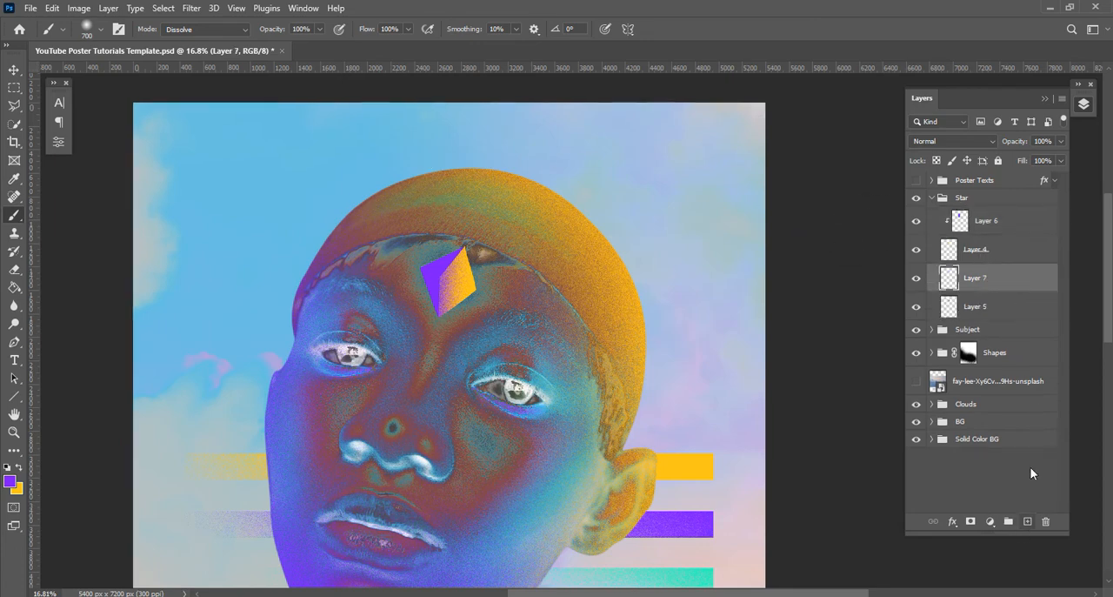
alt+click(1002, 285)
key(x)
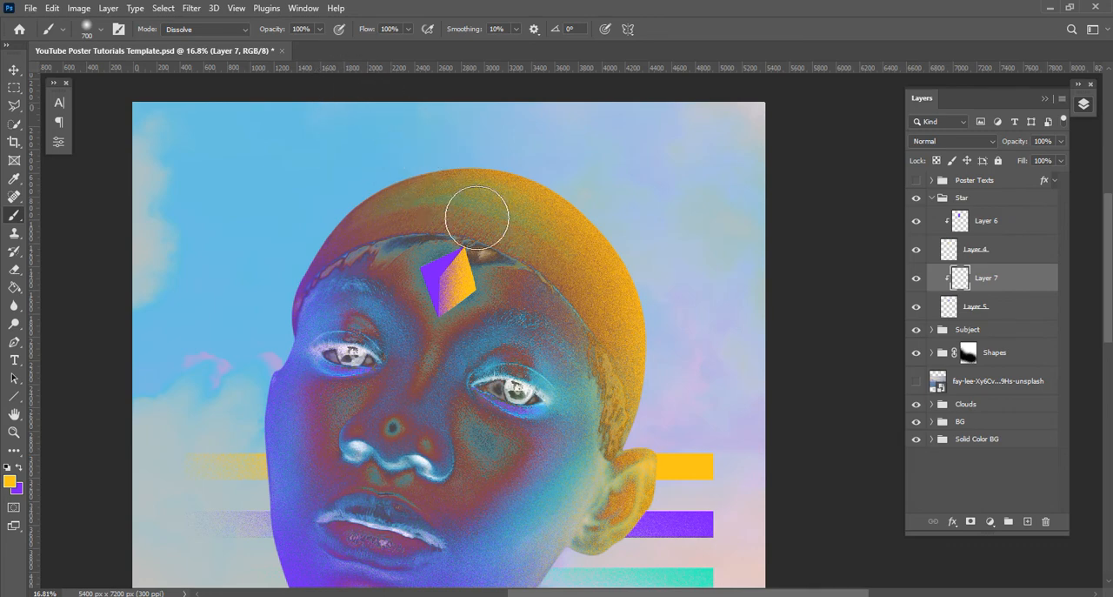
drag(452, 214, 394, 231)
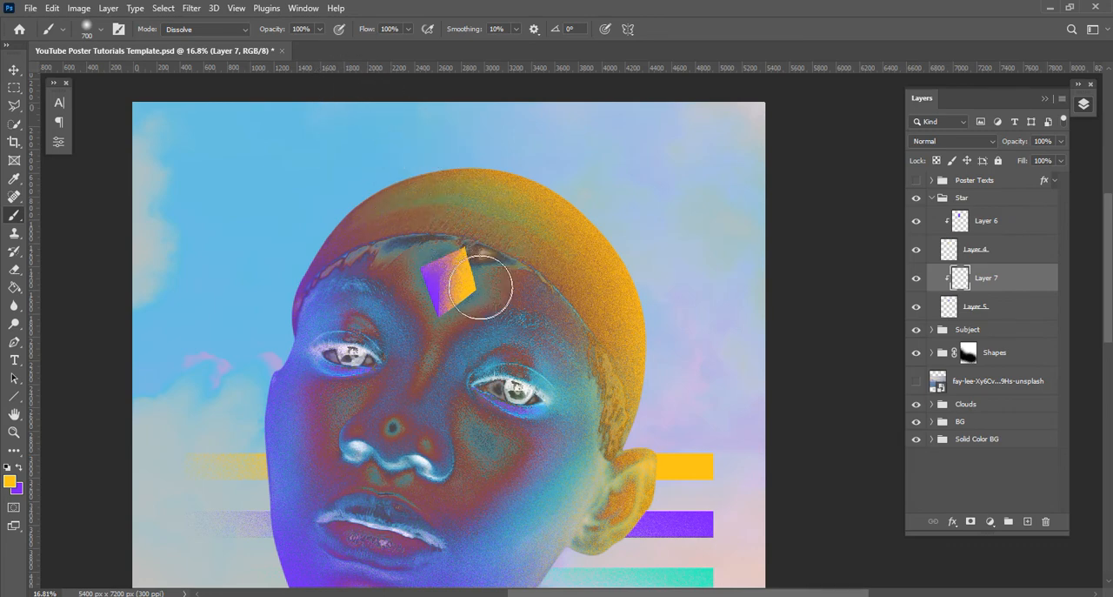
key(ctrl+z)
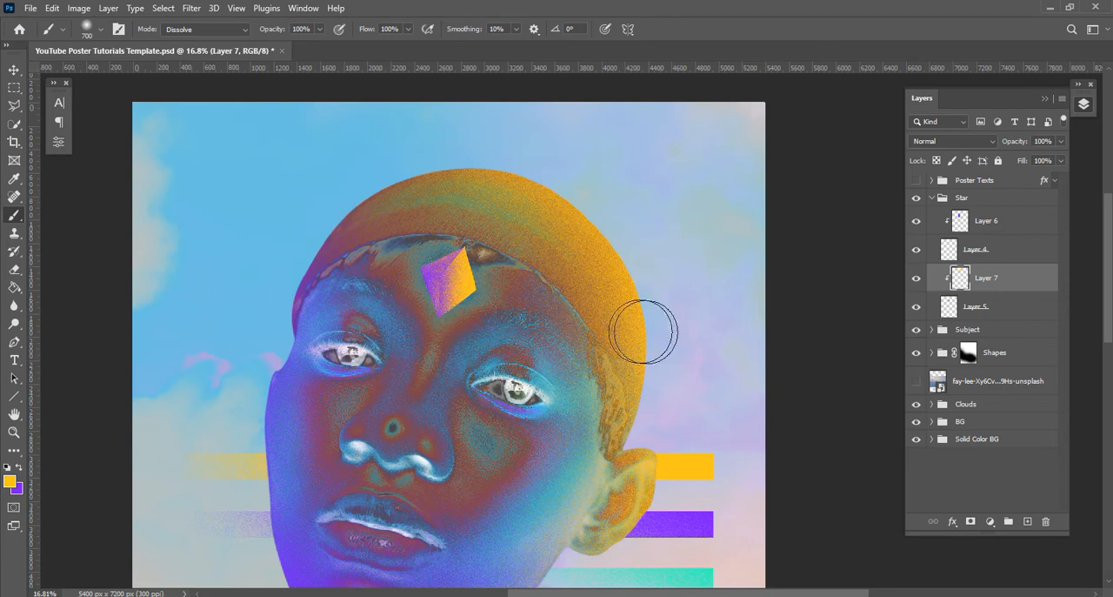
key(v)
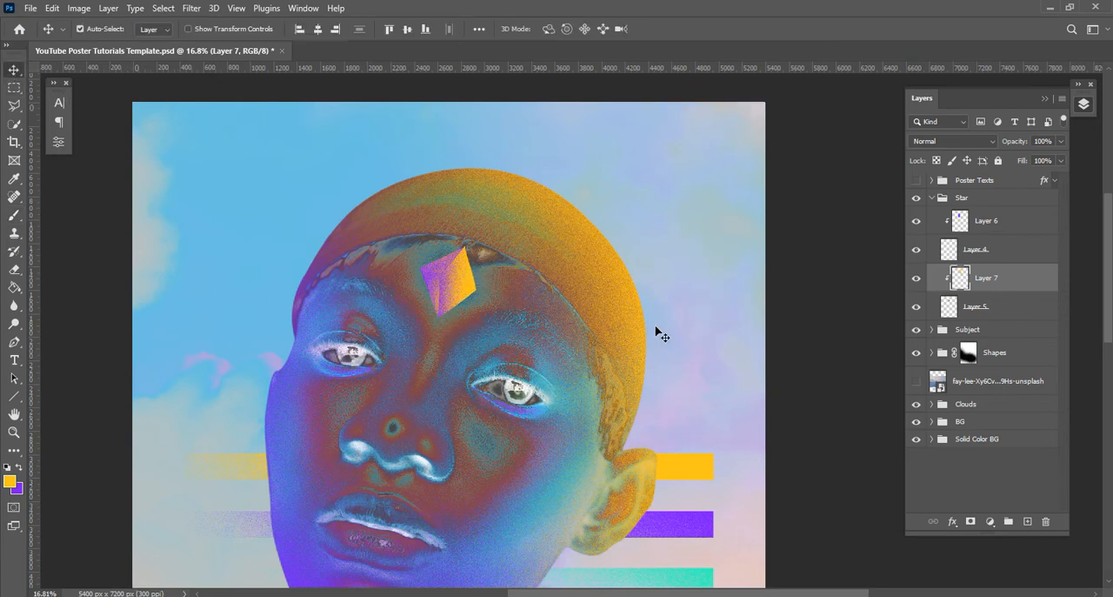
Merge the Star group into a single layer
scroll(548, 319, down, 5)
click(933, 199)
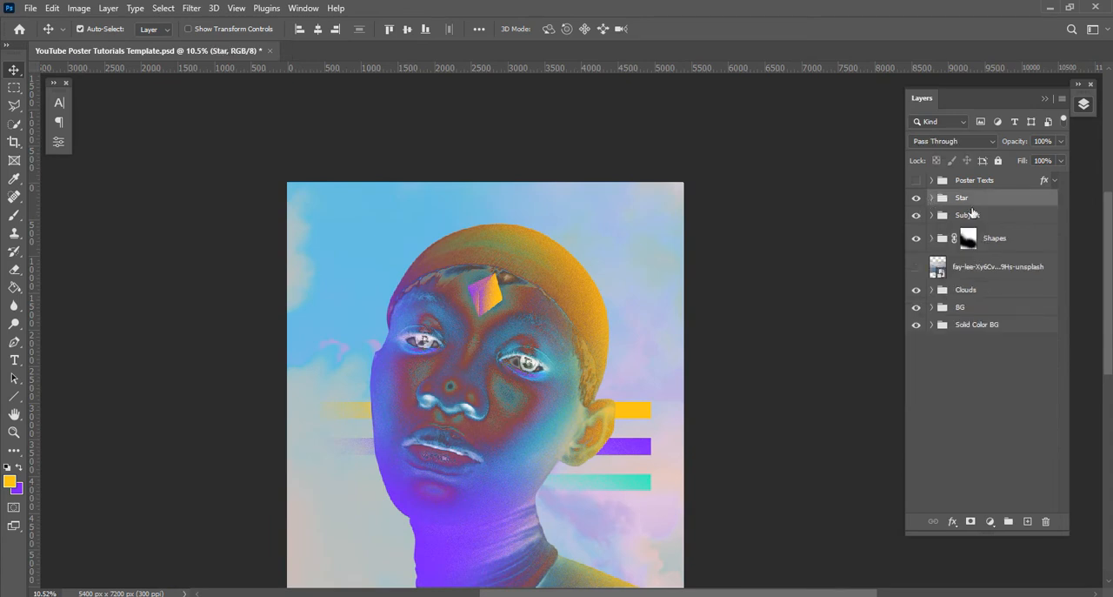
right_click(970, 200)
click(1000, 489)
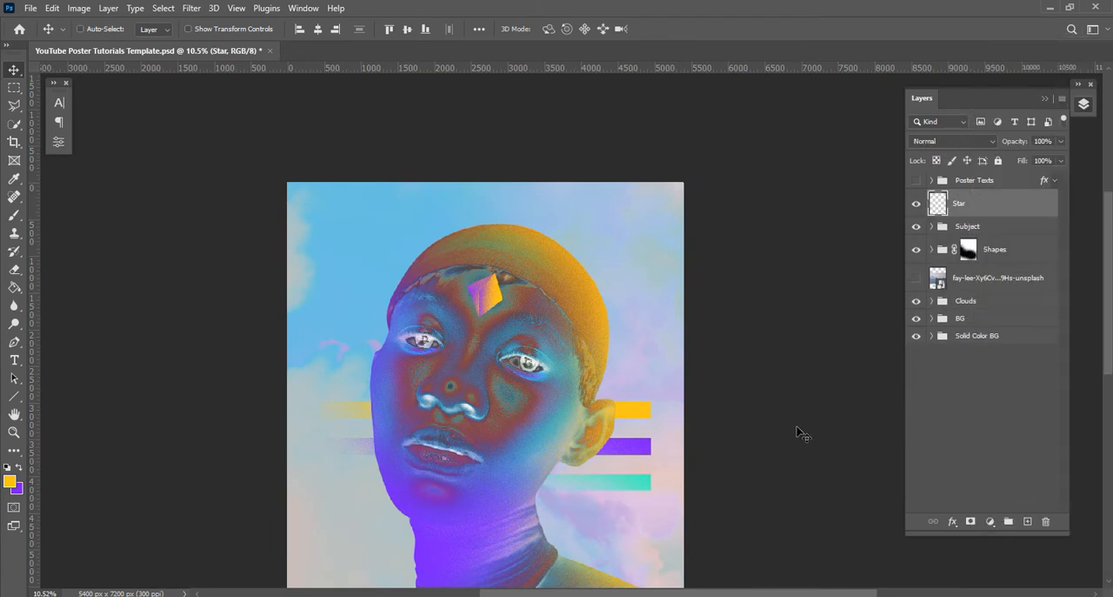
Scale the Star layer down to 64.51%, nudge it left on the forehead and rotate it slightly
key(ctrl+t)
mouse_move(503, 315)
mouse_down()
mouse_move(482, 297)
mouse_move(498, 314)
mouse_move(486, 307)
mouse_up()
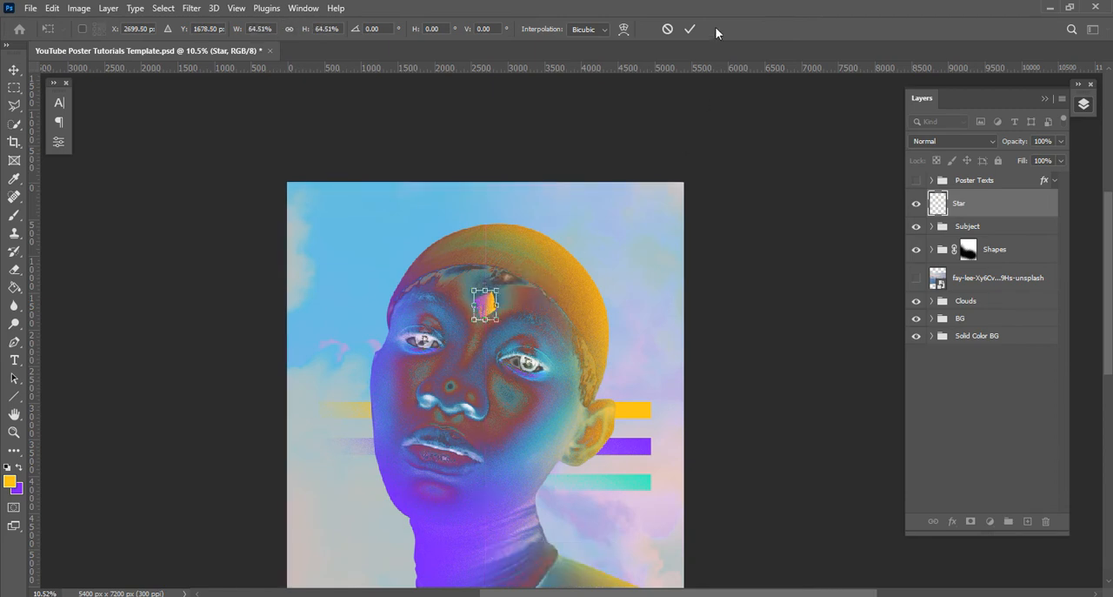
click(690, 28)
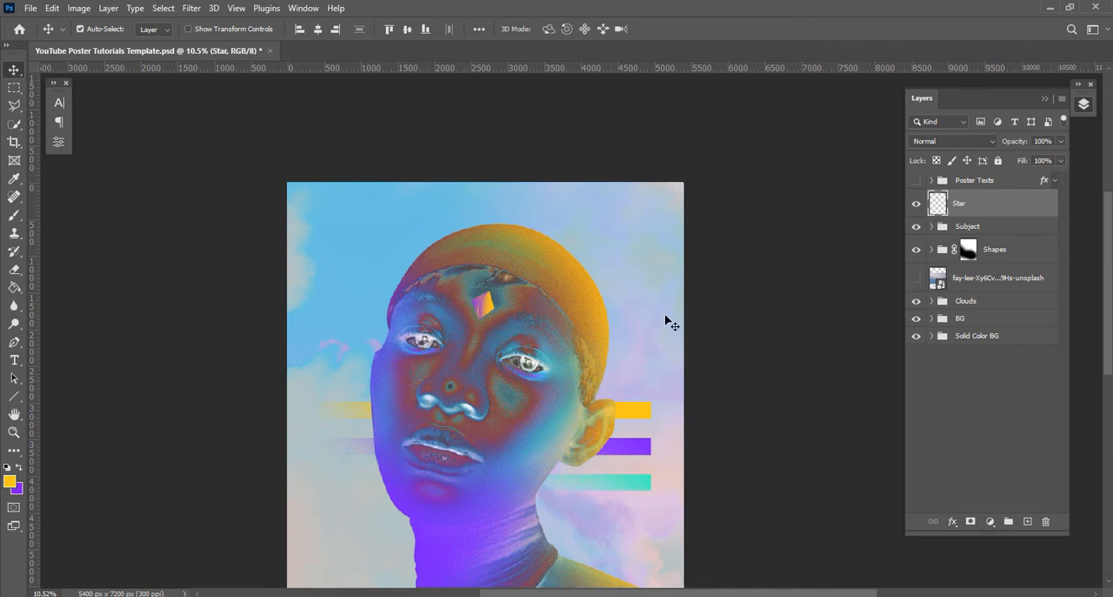
key(Left)
key(ctrl+t)
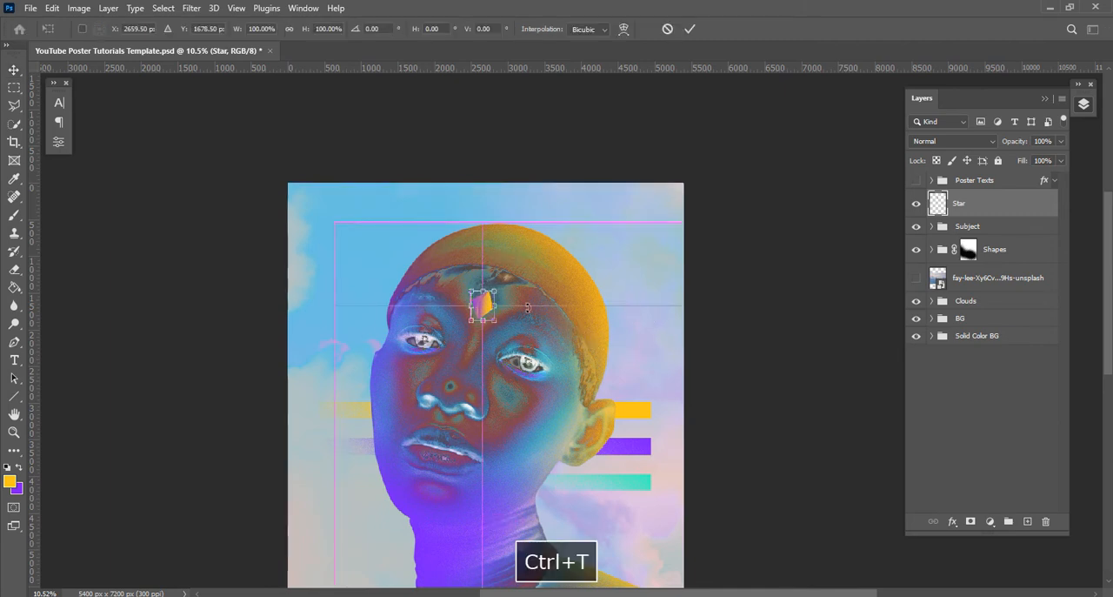
drag(504, 280, 503, 279)
click(690, 29)
Add a new clipped layer above Layer 1 at the top of the Subject group
scroll(608, 285, down, 5)
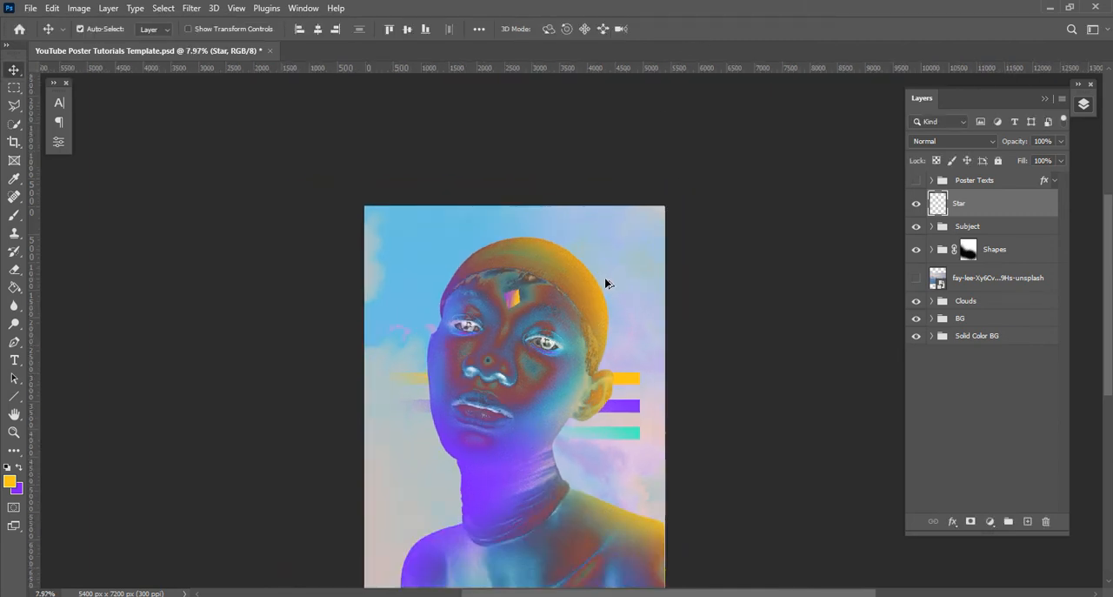
scroll(603, 298, up, 5)
drag(596, 303, 569, 261)
scroll(599, 296, down, 6)
scroll(583, 296, up, 3)
drag(570, 283, 546, 279)
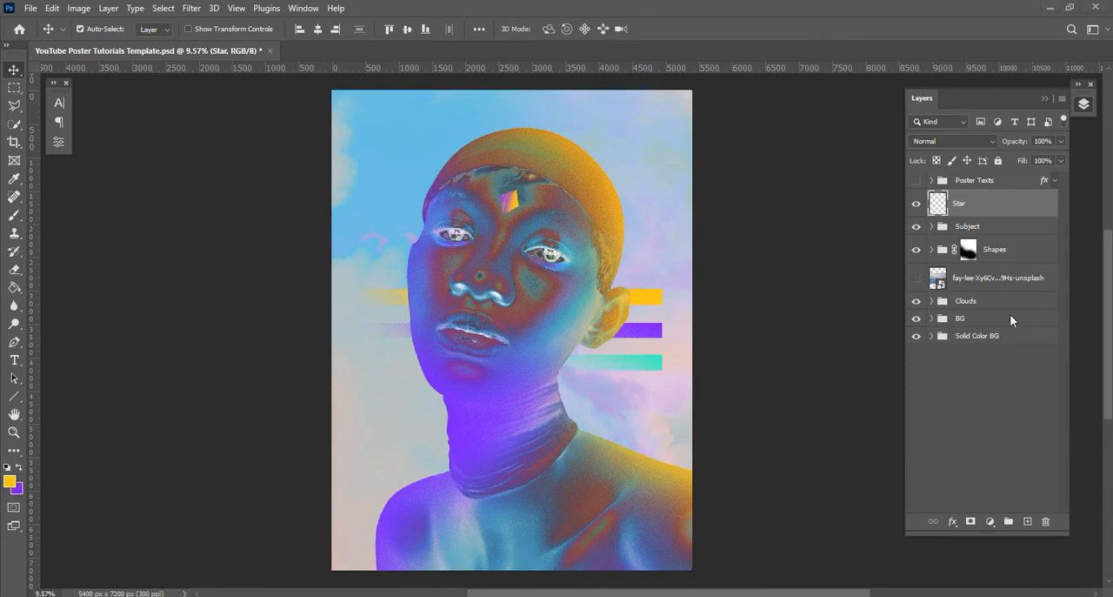
click(979, 229)
click(932, 228)
click(997, 252)
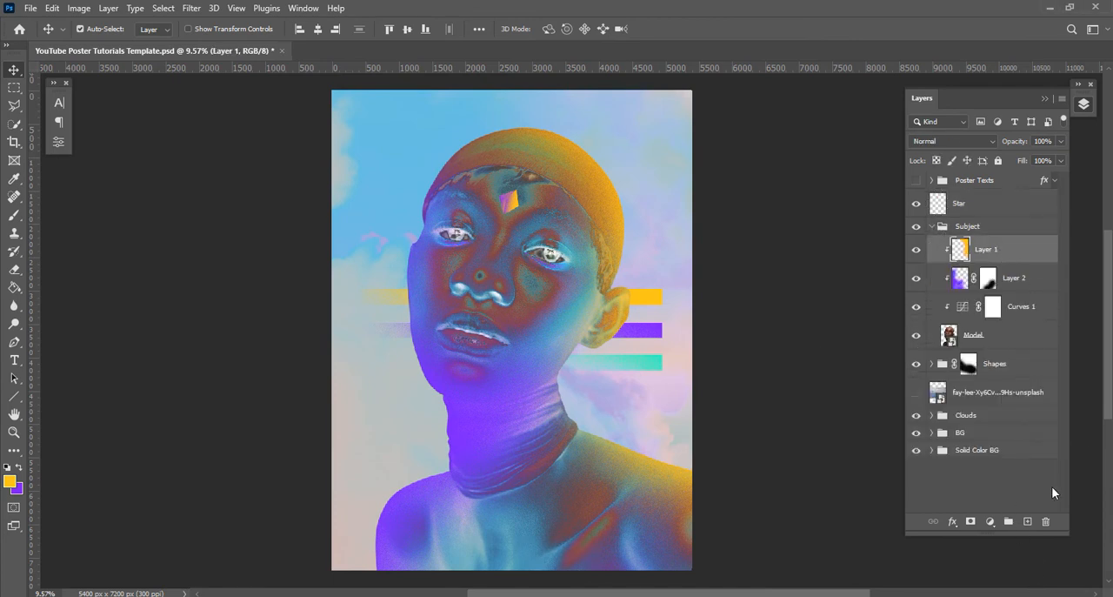
alt+click(1025, 263)
Lasso the right-hand side of the neck, paint it with a 5000 px yellow brush and deselect
click(15, 106)
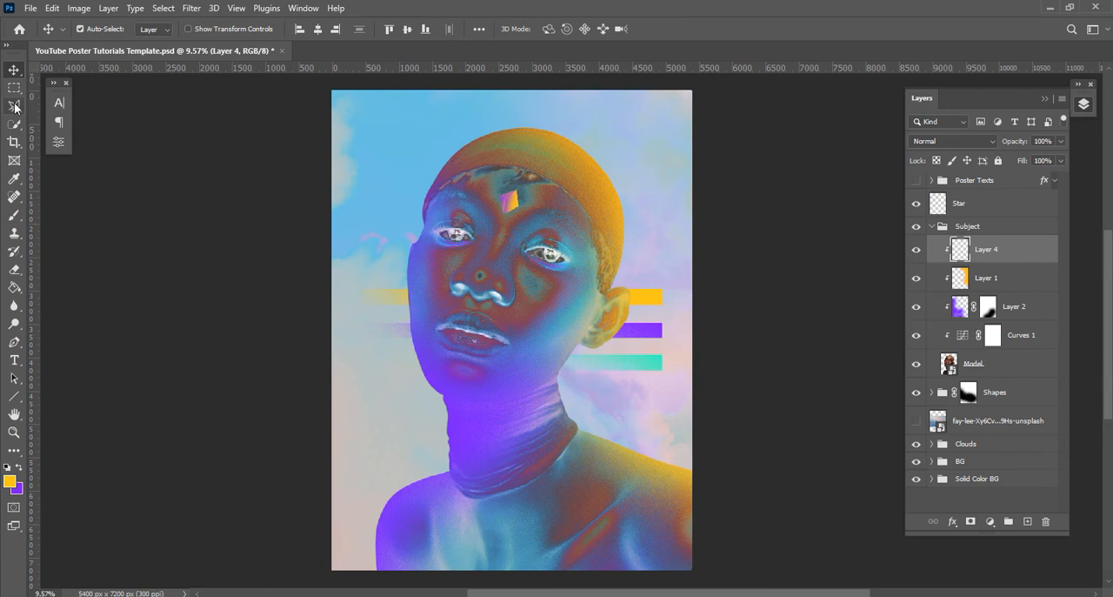
click(60, 109)
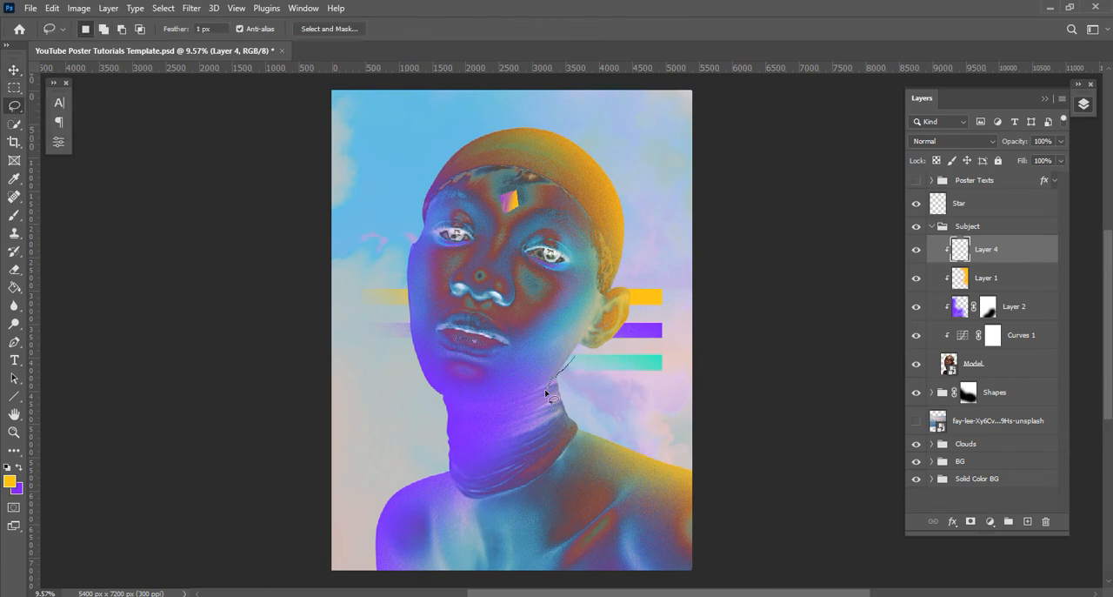
drag(659, 450, 657, 391)
key(b)
key(bracketright)
key(bracketright)
key(bracketright)
key(bracketright)
key(bracketright)
key(bracketright)
key(bracketright)
key(bracketright)
key(bracketright)
mouse_move(635, 324)
mouse_down()
mouse_move(592, 332)
mouse_move(651, 288)
mouse_move(745, 299)
mouse_up()
key(ctrl+d)
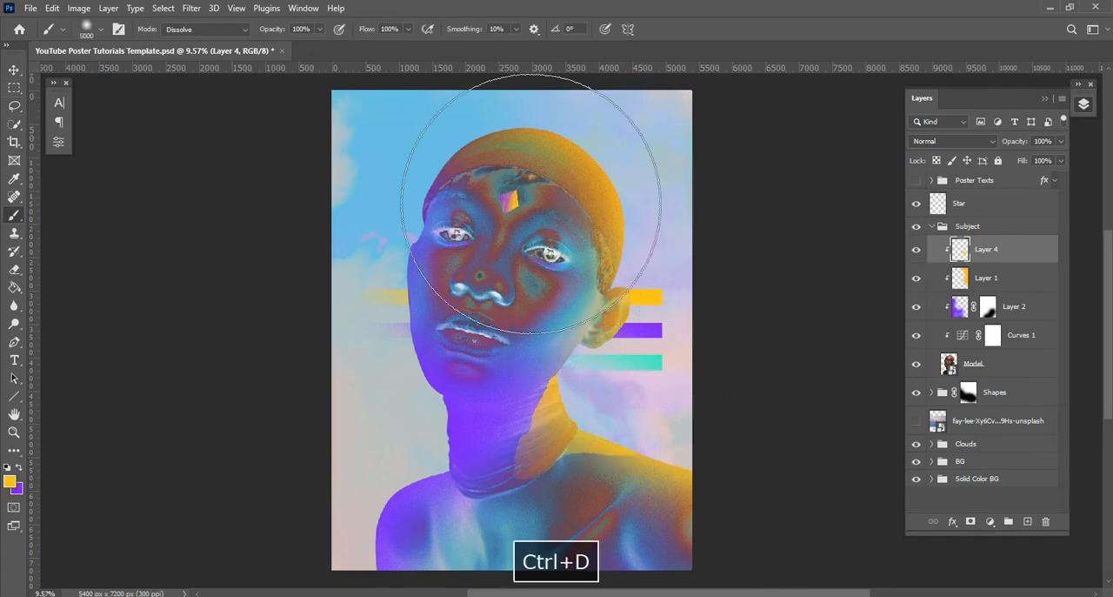
Add a mask to the neck highlight layer and paint black with an 1800 px brush to fade its inner and lower edges
click(971, 521)
key(bracketleft)
key(bracketleft)
key(bracketleft)
key(bracketleft)
key(bracketleft)
key(bracketleft)
key(bracketleft)
key(bracketleft)
mouse_move(492, 394)
mouse_down()
mouse_move(492, 465)
mouse_move(586, 498)
mouse_move(658, 497)
mouse_move(584, 493)
mouse_up()
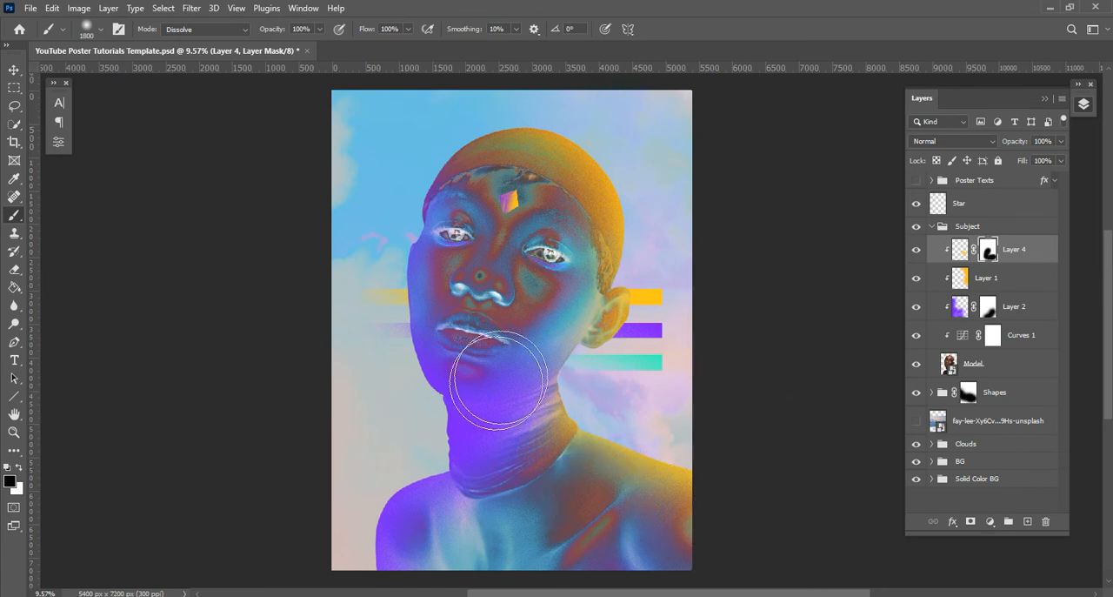
click(14, 71)
key(space)
drag(630, 252, 619, 249)
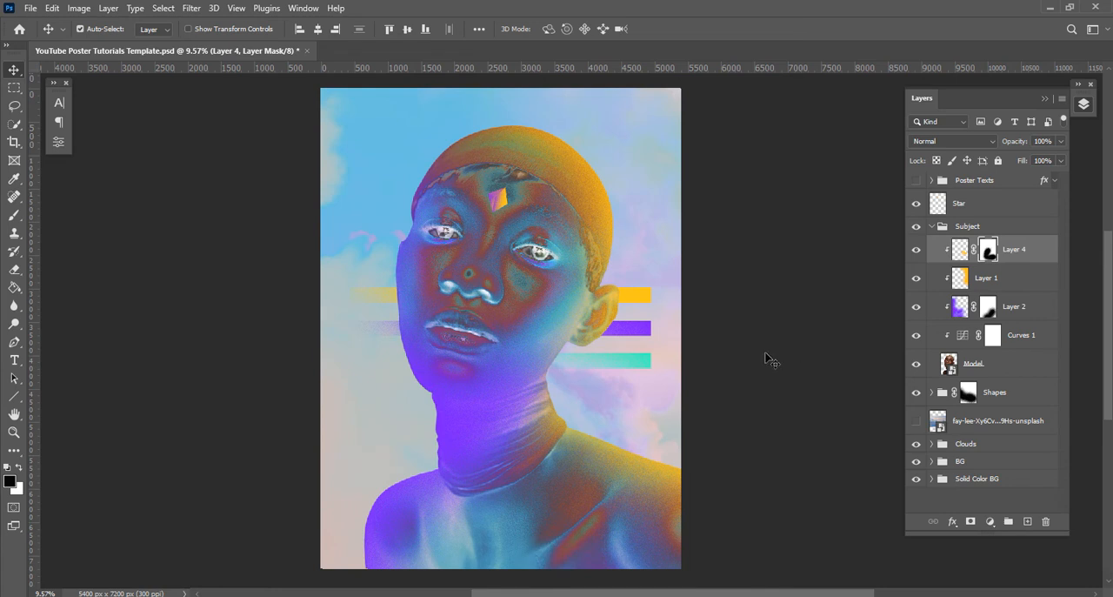
Collapse the Subject group, save the document and show the Poster Texts group
click(933, 227)
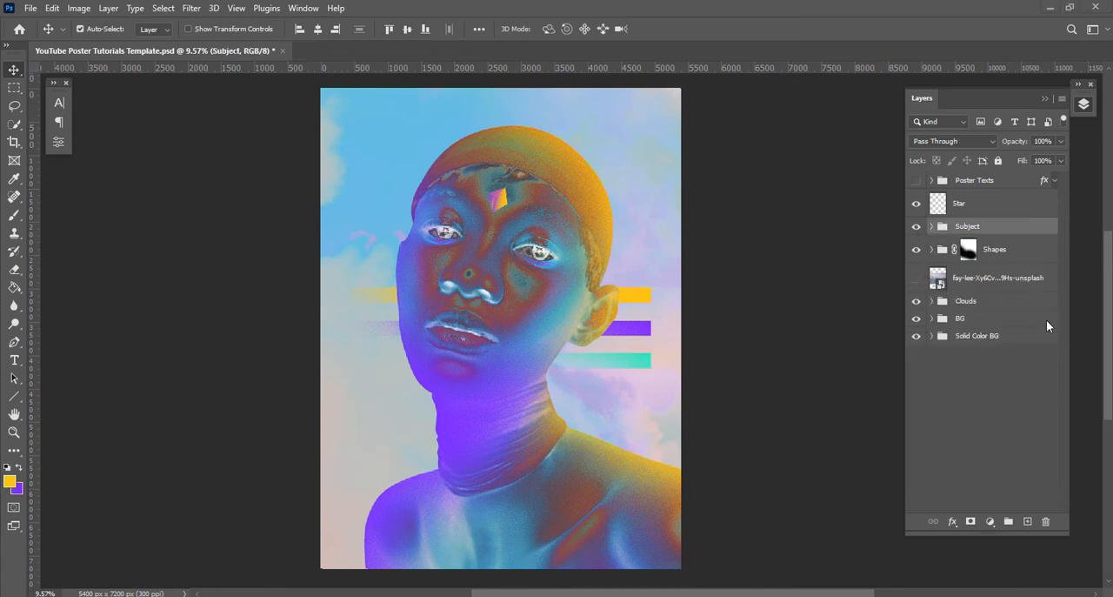
click(30, 8)
click(43, 160)
click(916, 180)
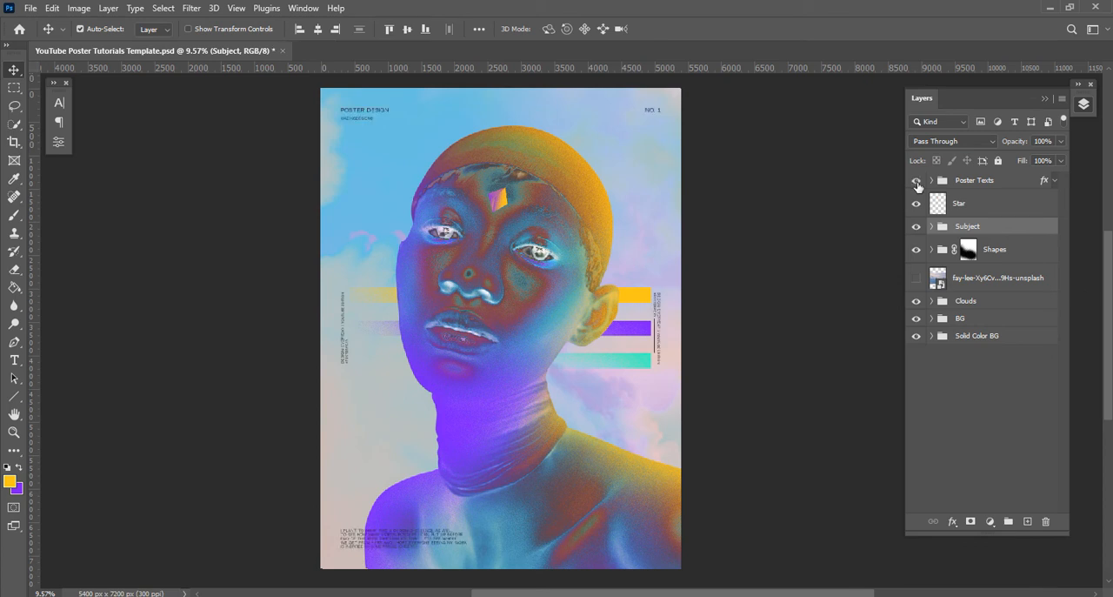